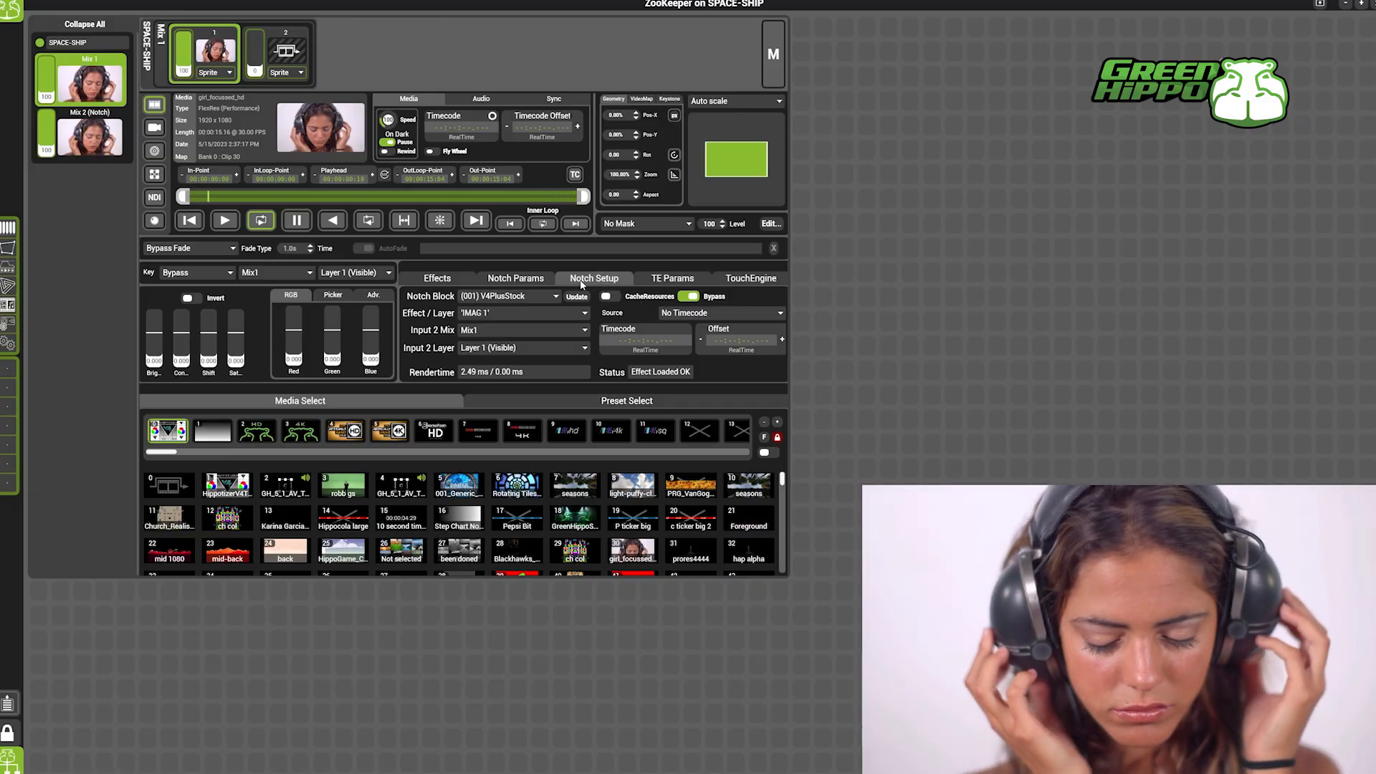
# Keep the V4PlusStock Notch block with the IMAG 1 effect on the Mix 1 layer and turn off its Bypass.
pyautogui.click(526, 296)
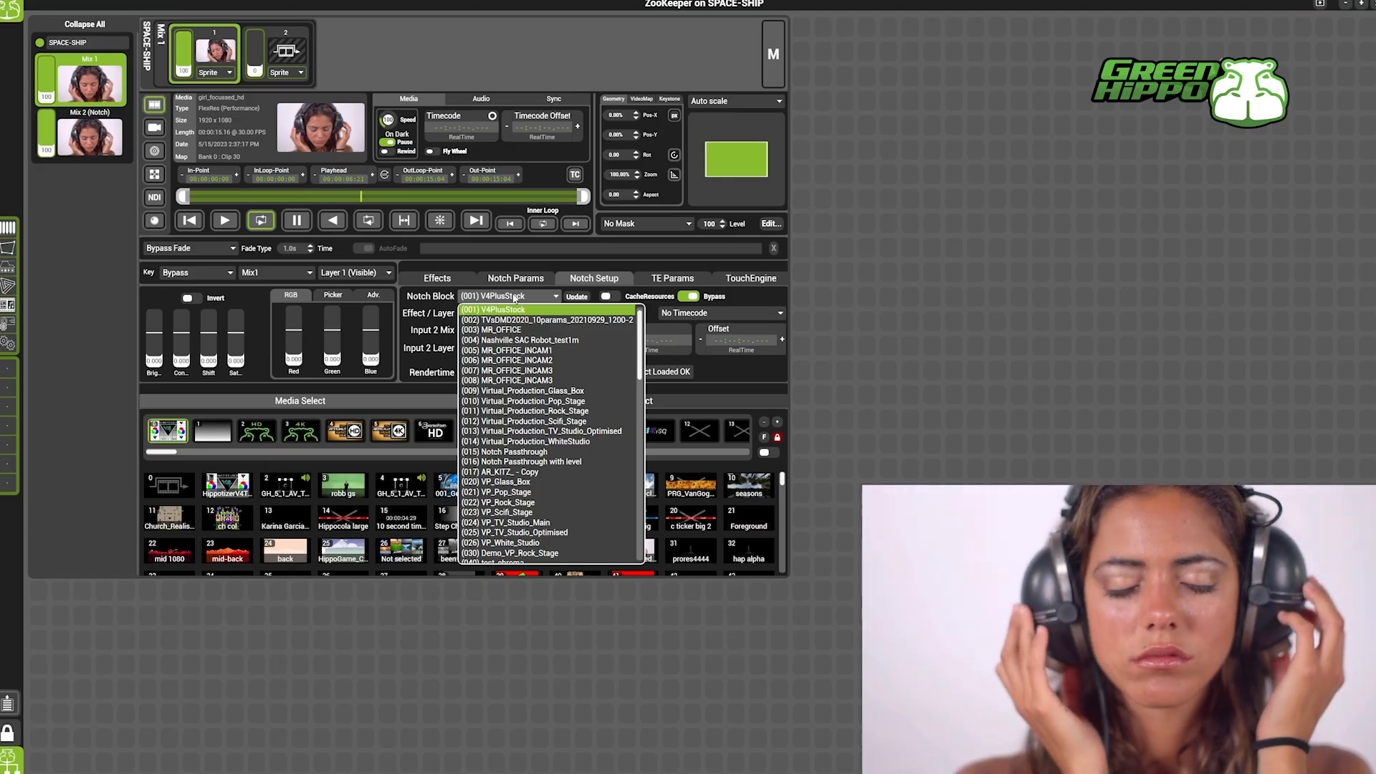
pyautogui.click(513, 301)
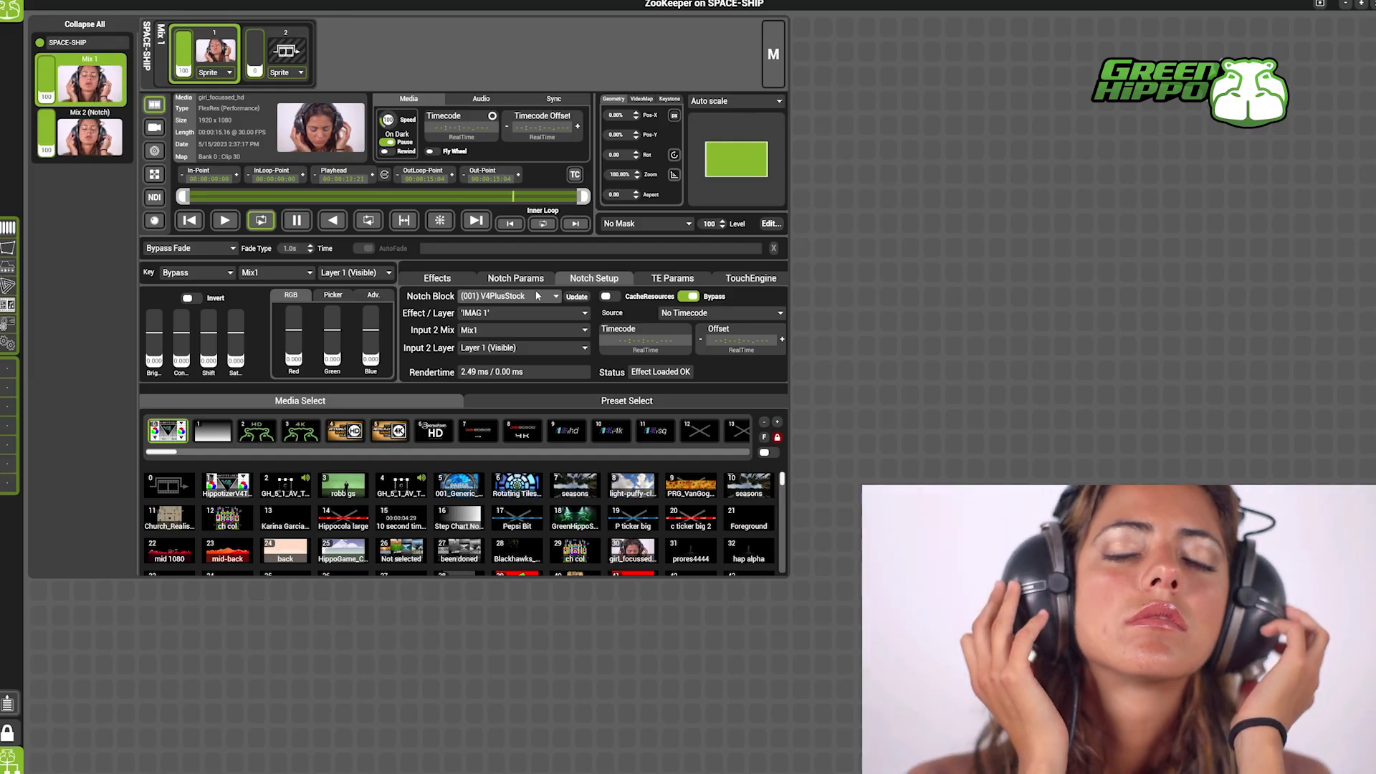
pyautogui.click(539, 315)
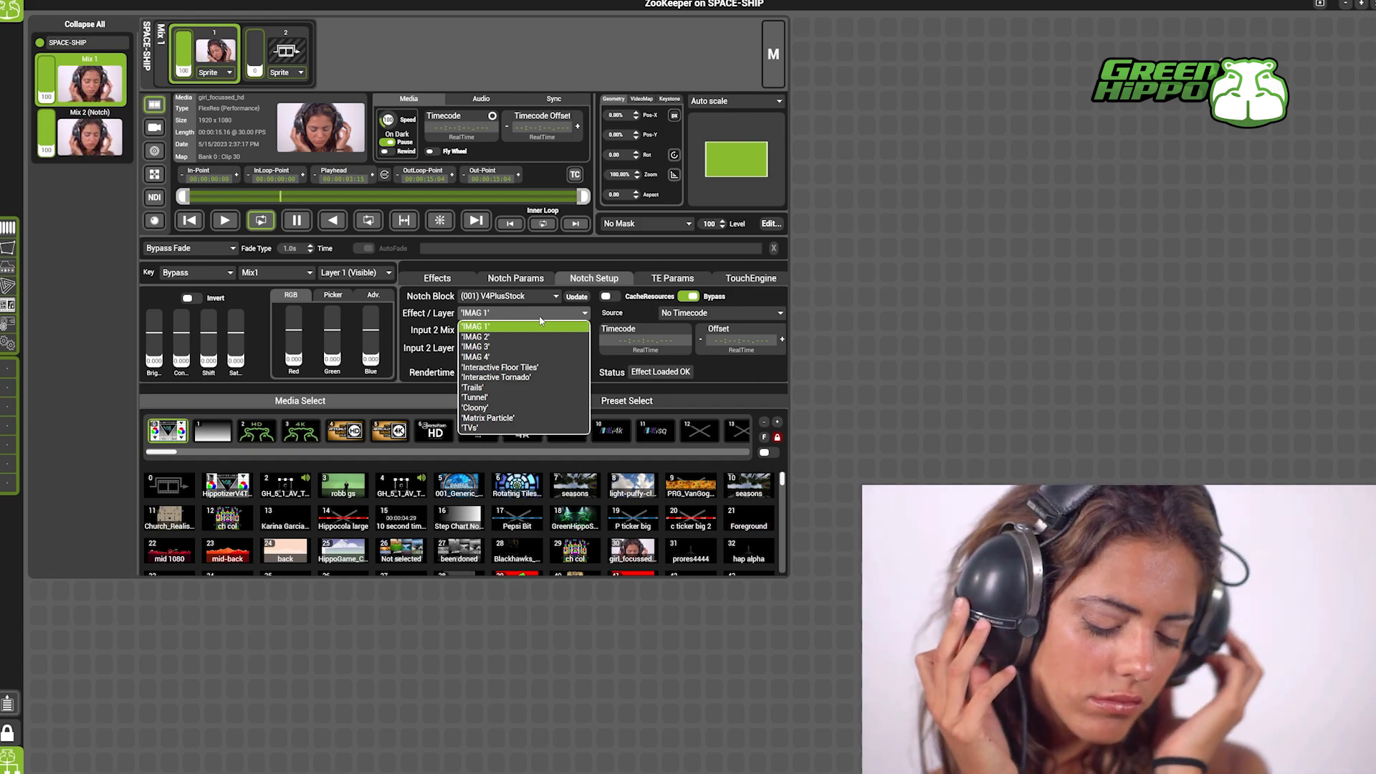
pyautogui.click(540, 326)
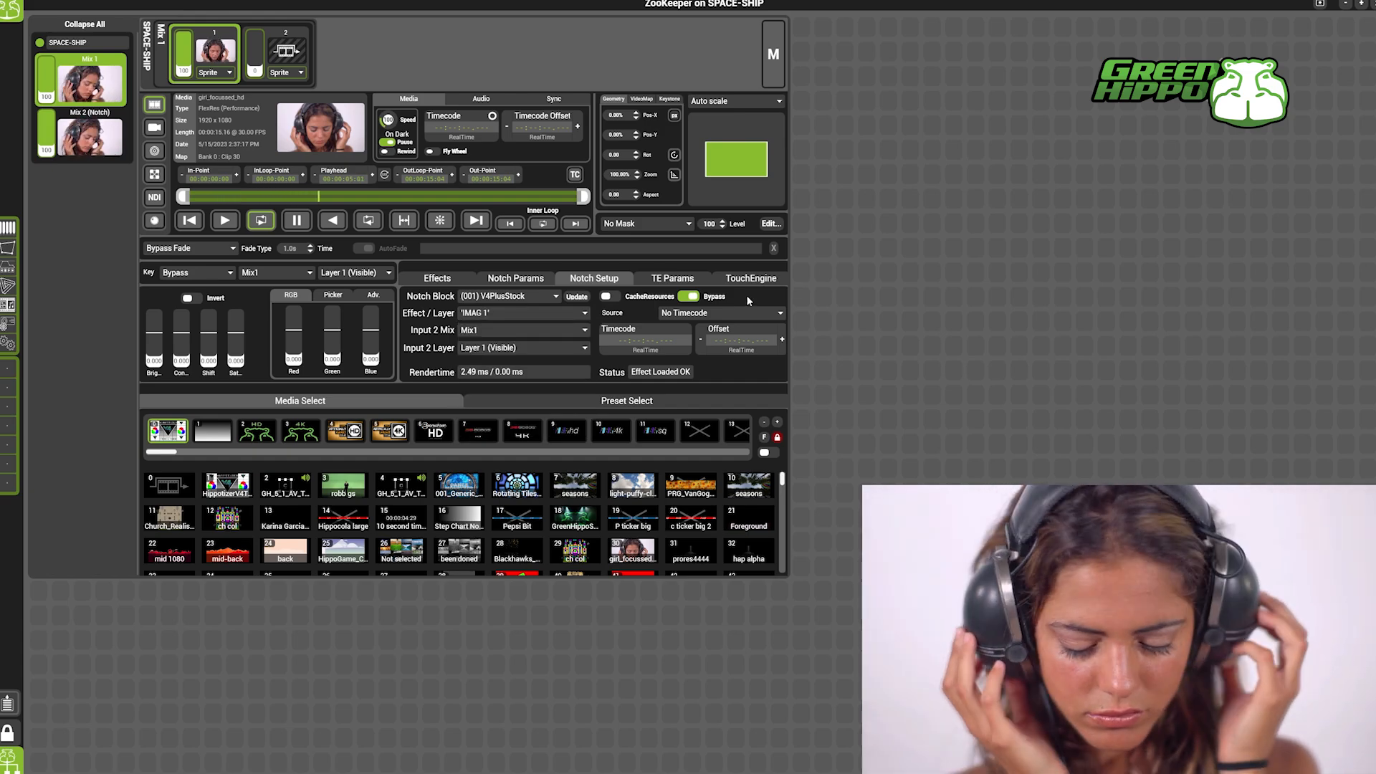
pyautogui.click(690, 296)
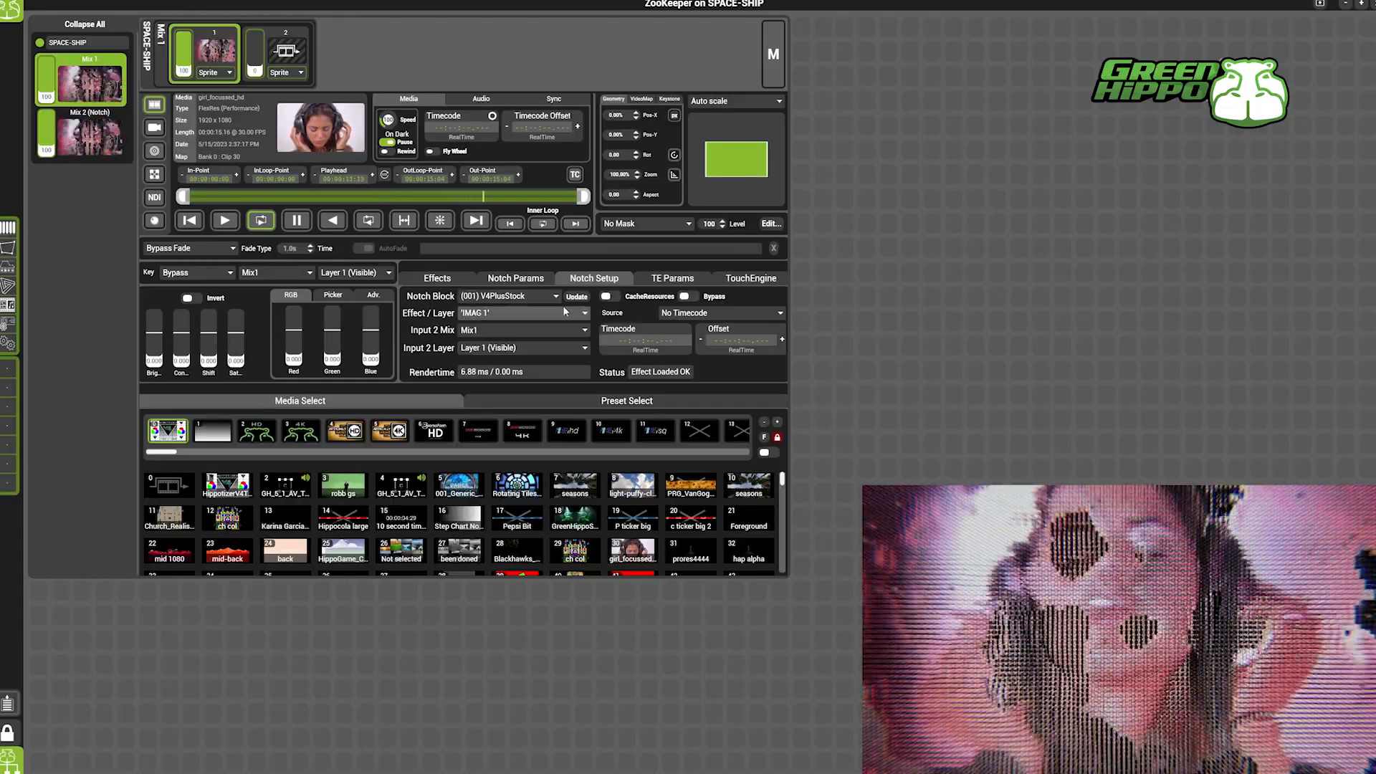
# Switch the layer's Notch effect to IMAG 2 and after that to IMAG 3.
pyautogui.click(562, 311)
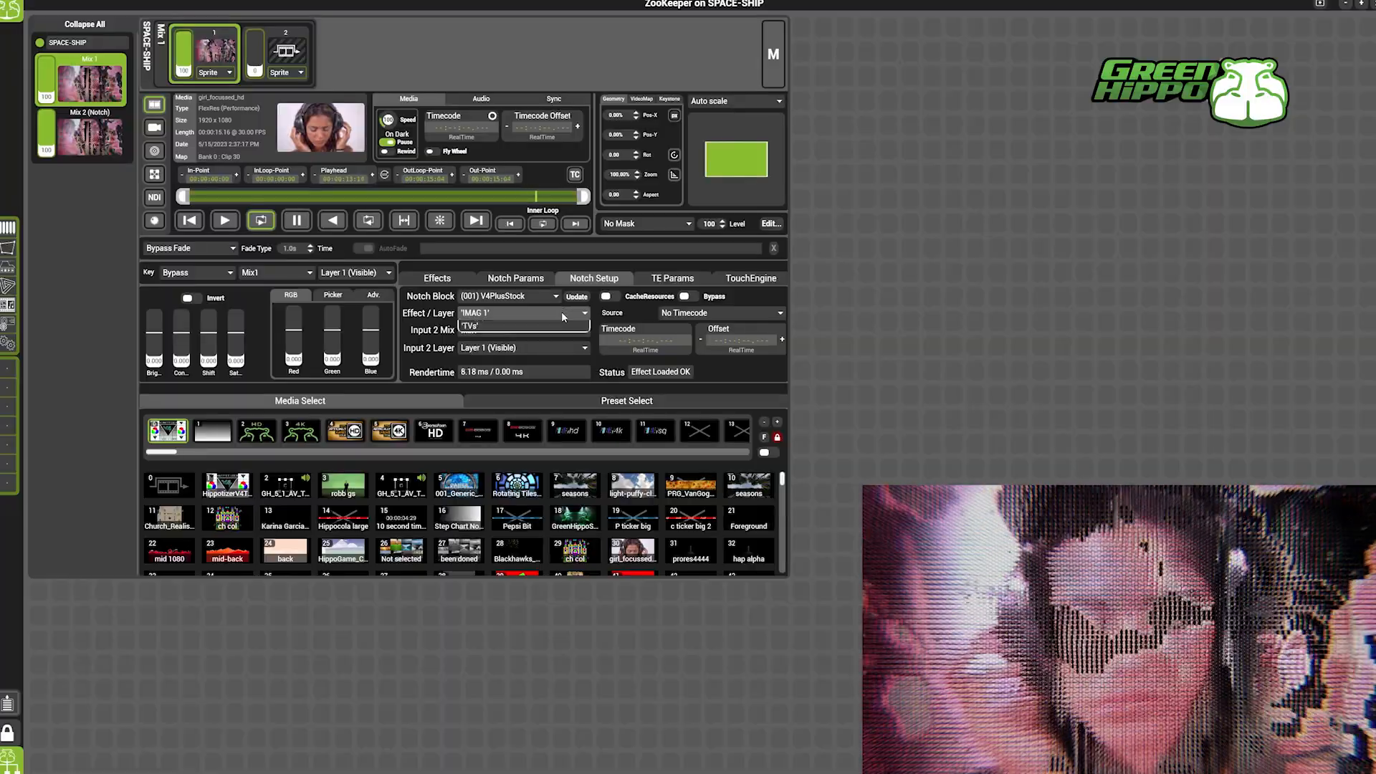
pyautogui.click(518, 345)
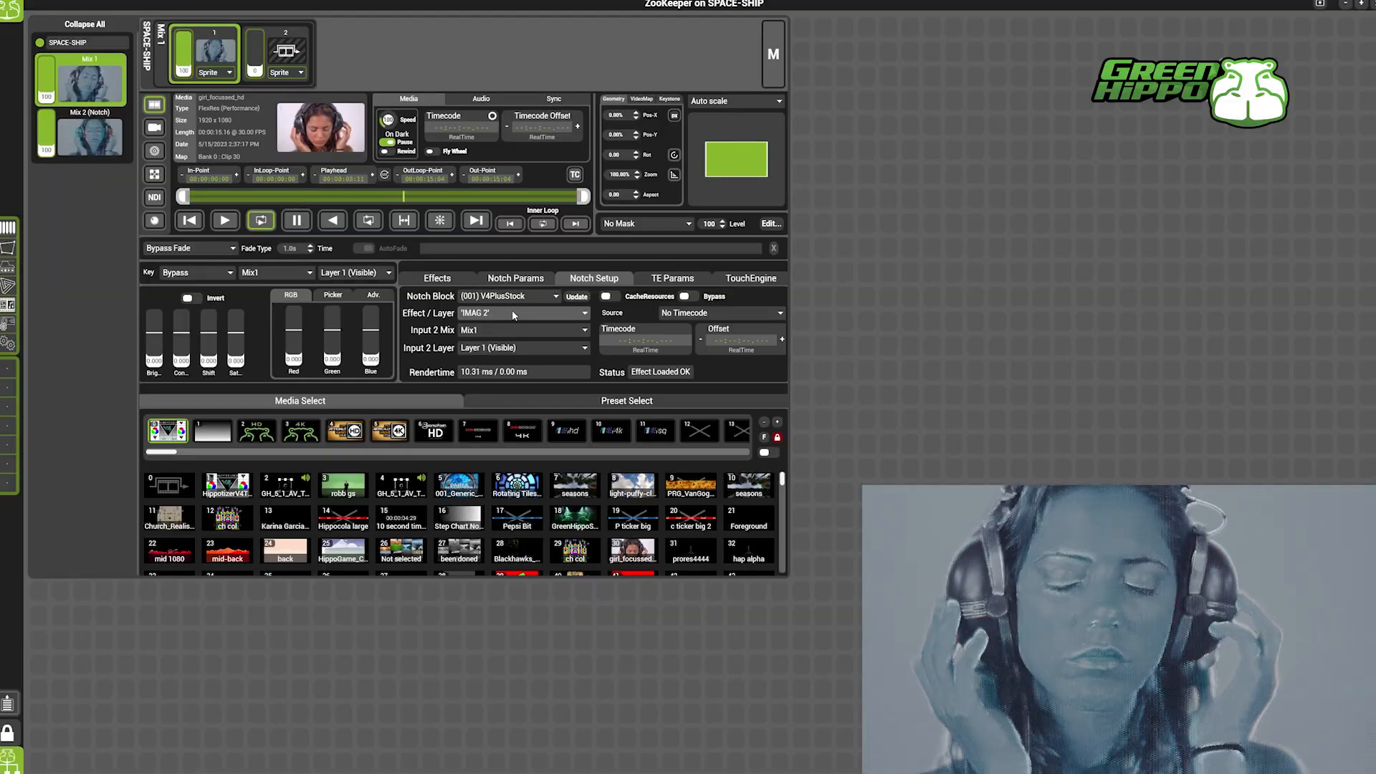
pyautogui.click(512, 313)
pyautogui.click(493, 347)
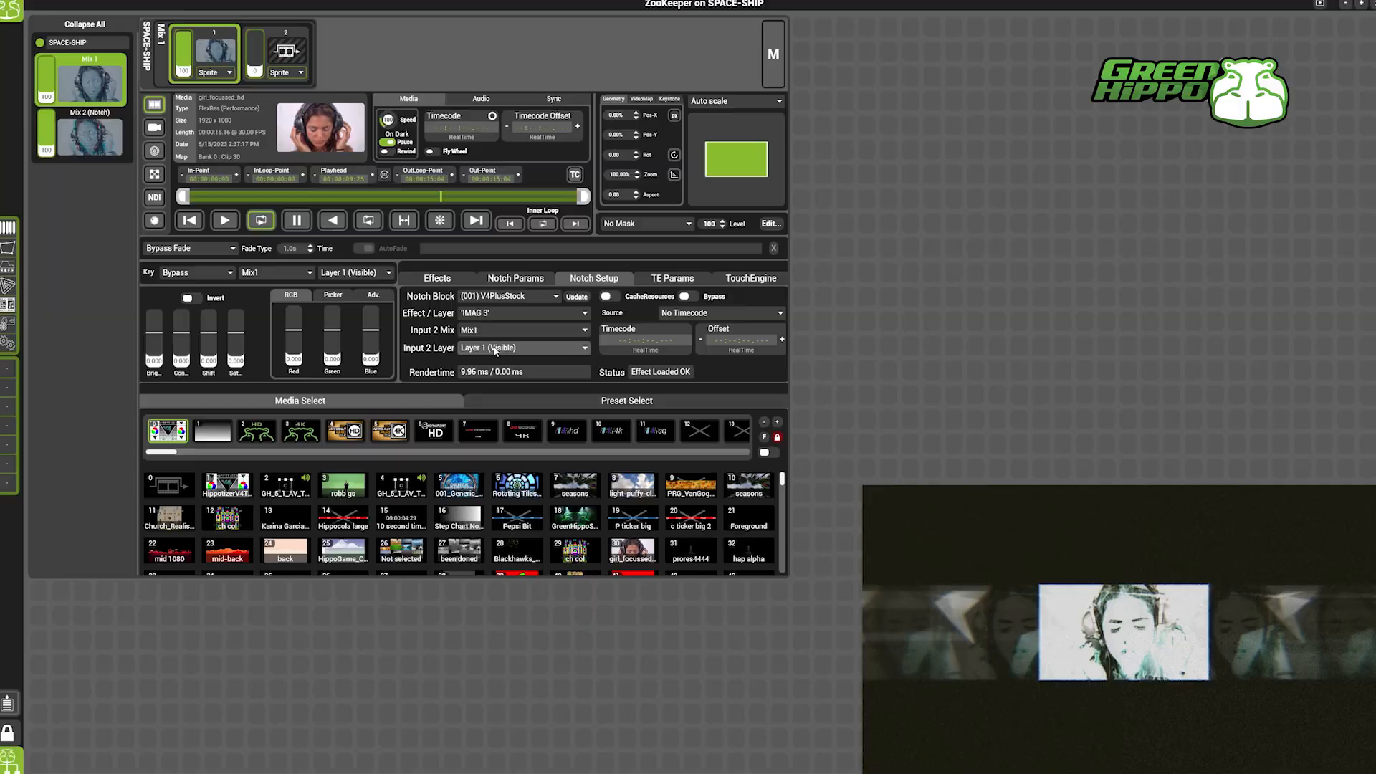
# Adjust the IMAG 3 effect's Notch parameters, setting Hue to about 0.507 and the Ring parameter to about 0.36.
pyautogui.click(523, 279)
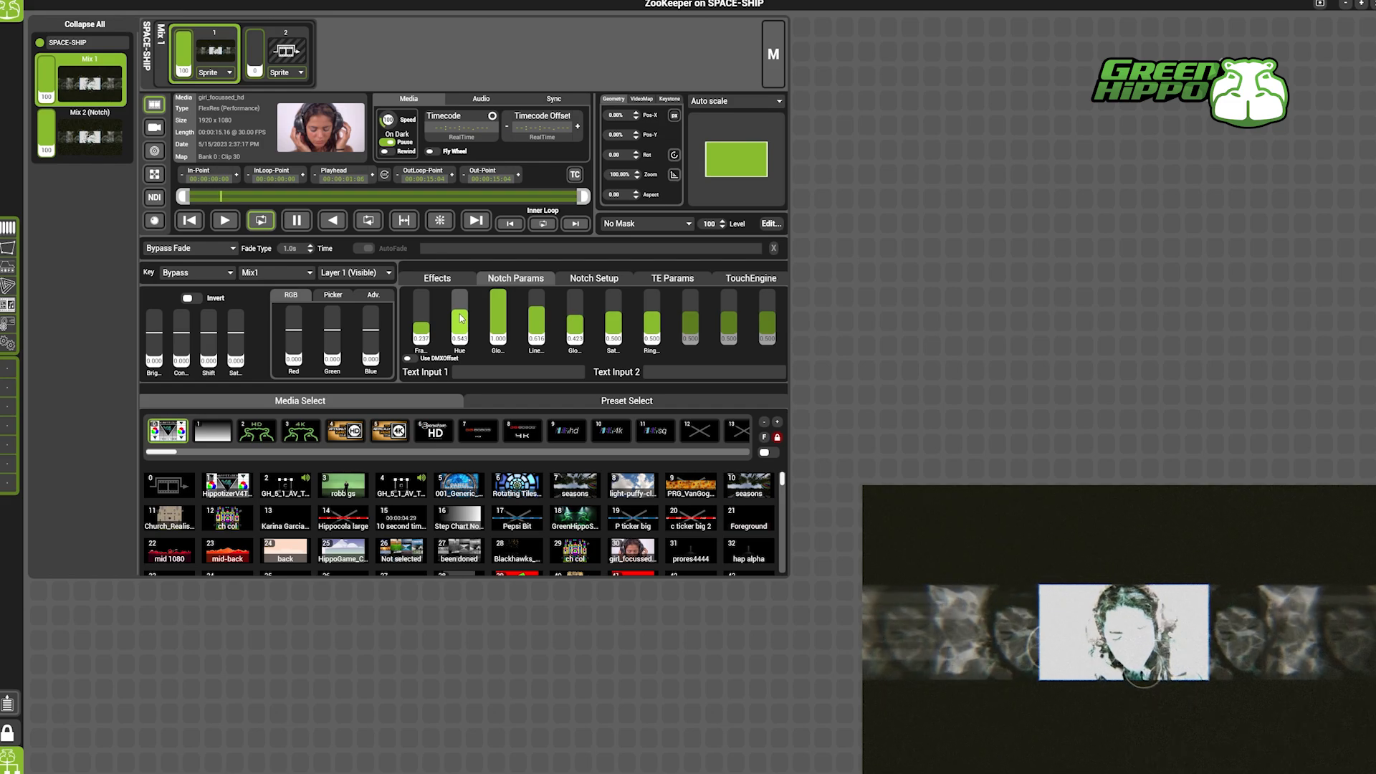
pyautogui.moveTo(460, 318); pyautogui.dragTo(538, 316)
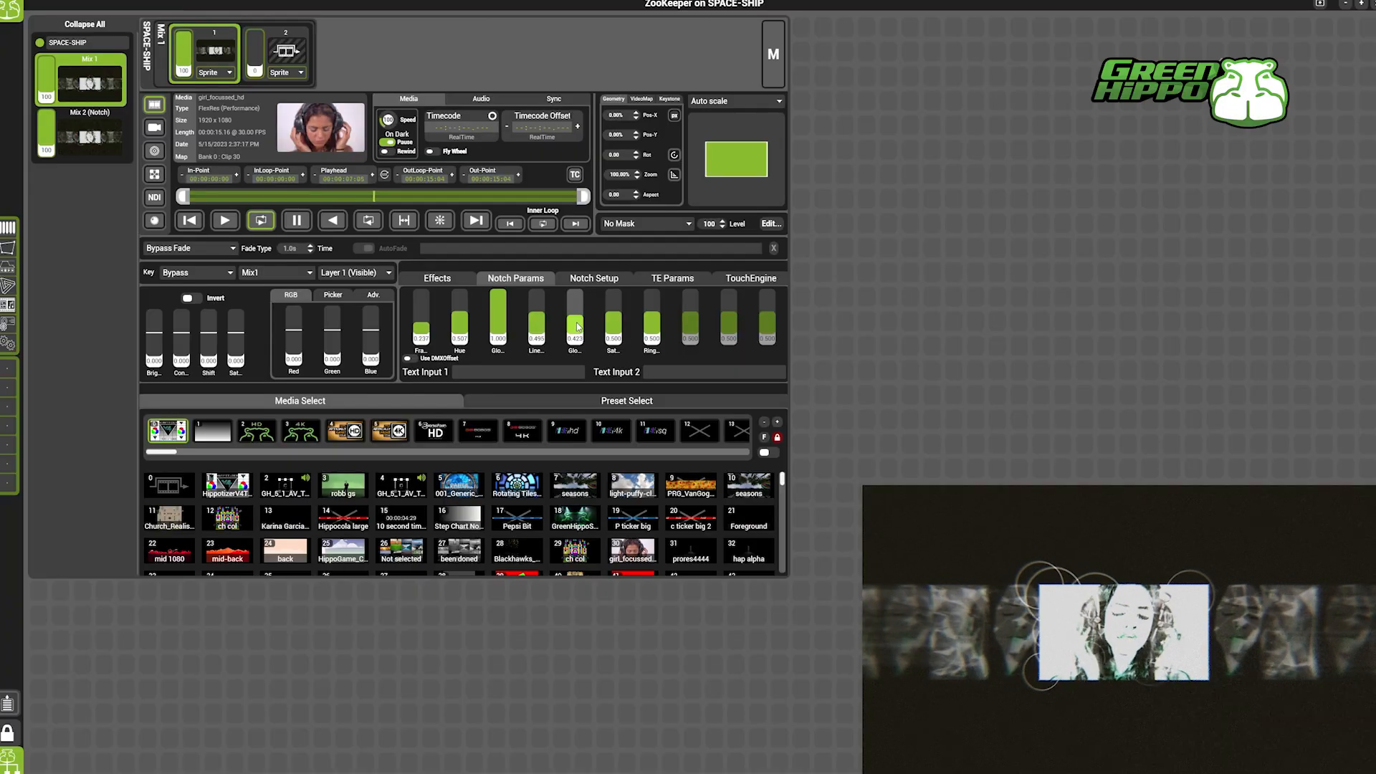
pyautogui.moveTo(658, 327); pyautogui.dragTo(652, 367)
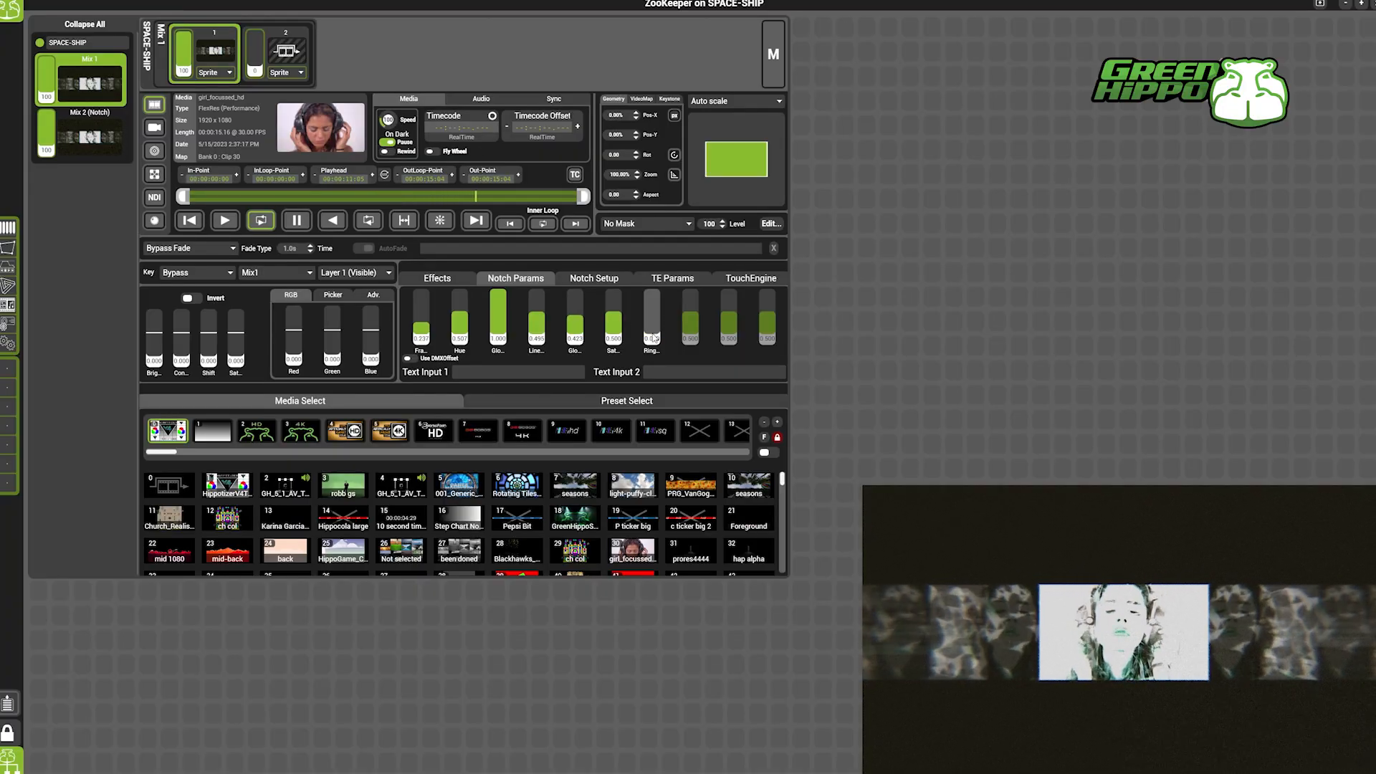
pyautogui.moveTo(654, 341); pyautogui.dragTo(655, 320)
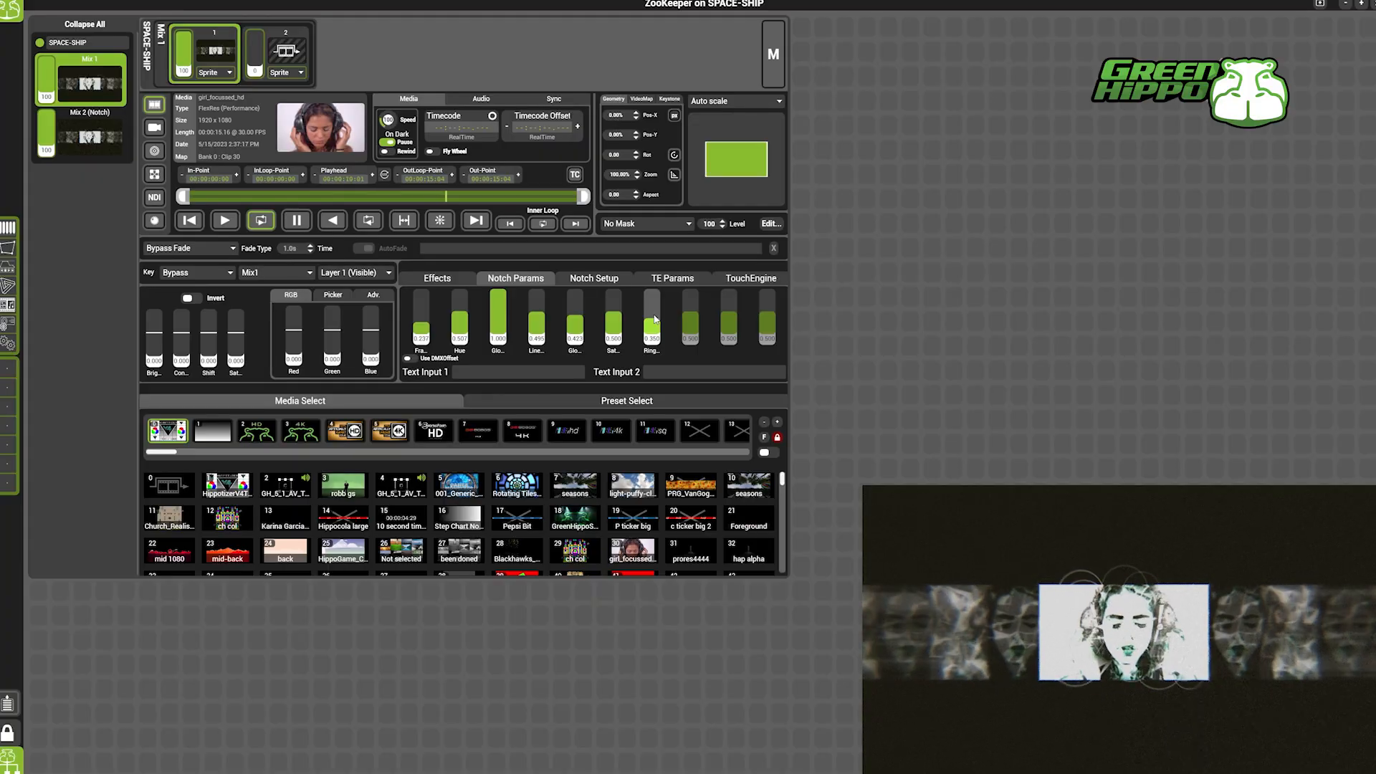
# Switch the Notch effect to Interactive Floor Tiles and reposition the figure with the X and Z parameters.
pyautogui.click(590, 280)
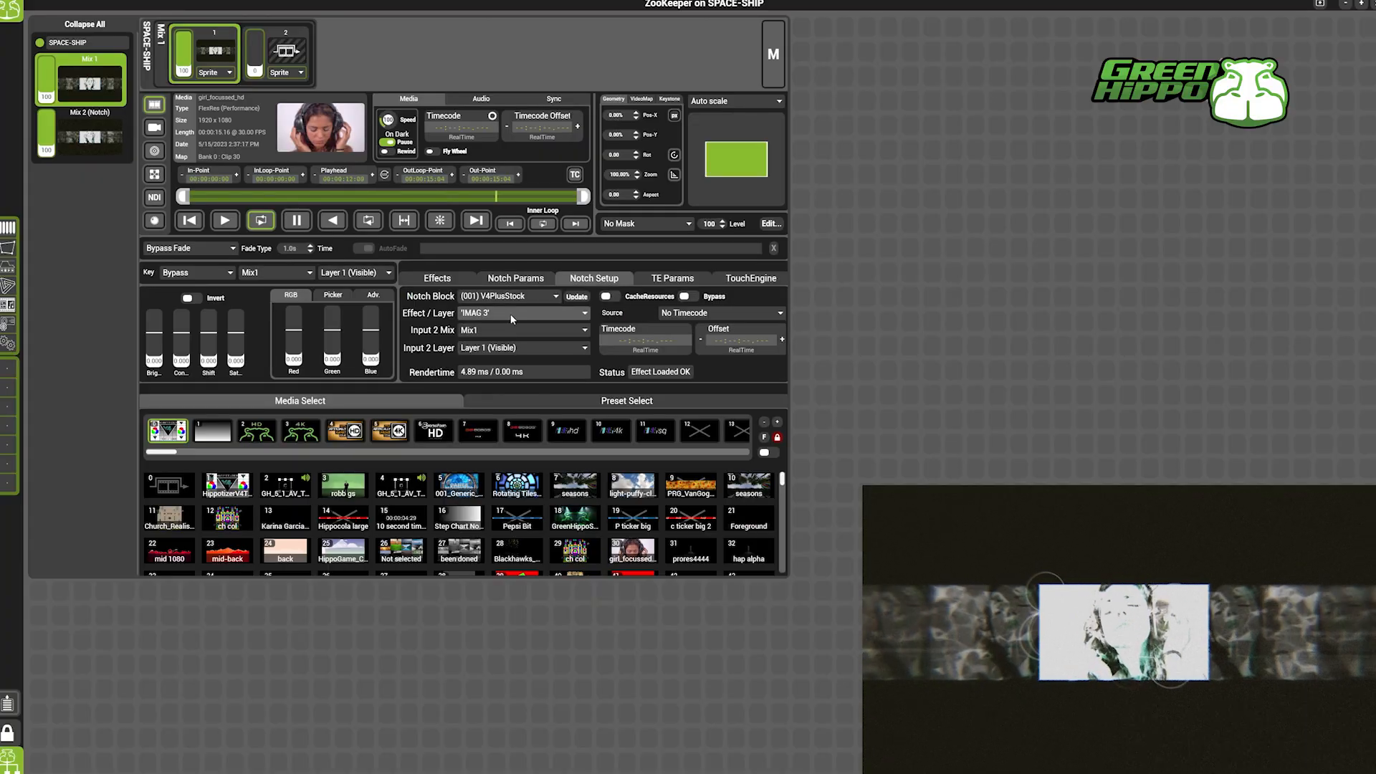
pyautogui.click(512, 318)
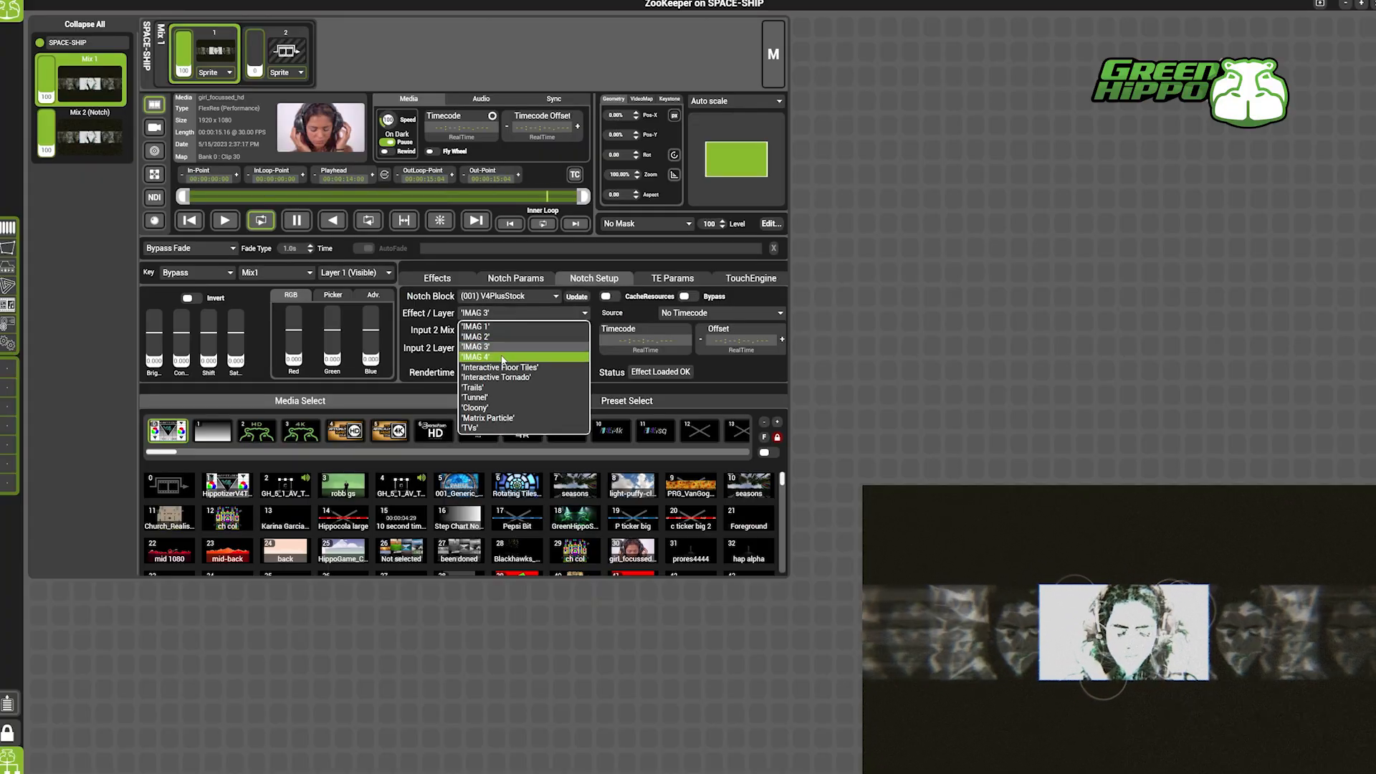
pyautogui.click(550, 369)
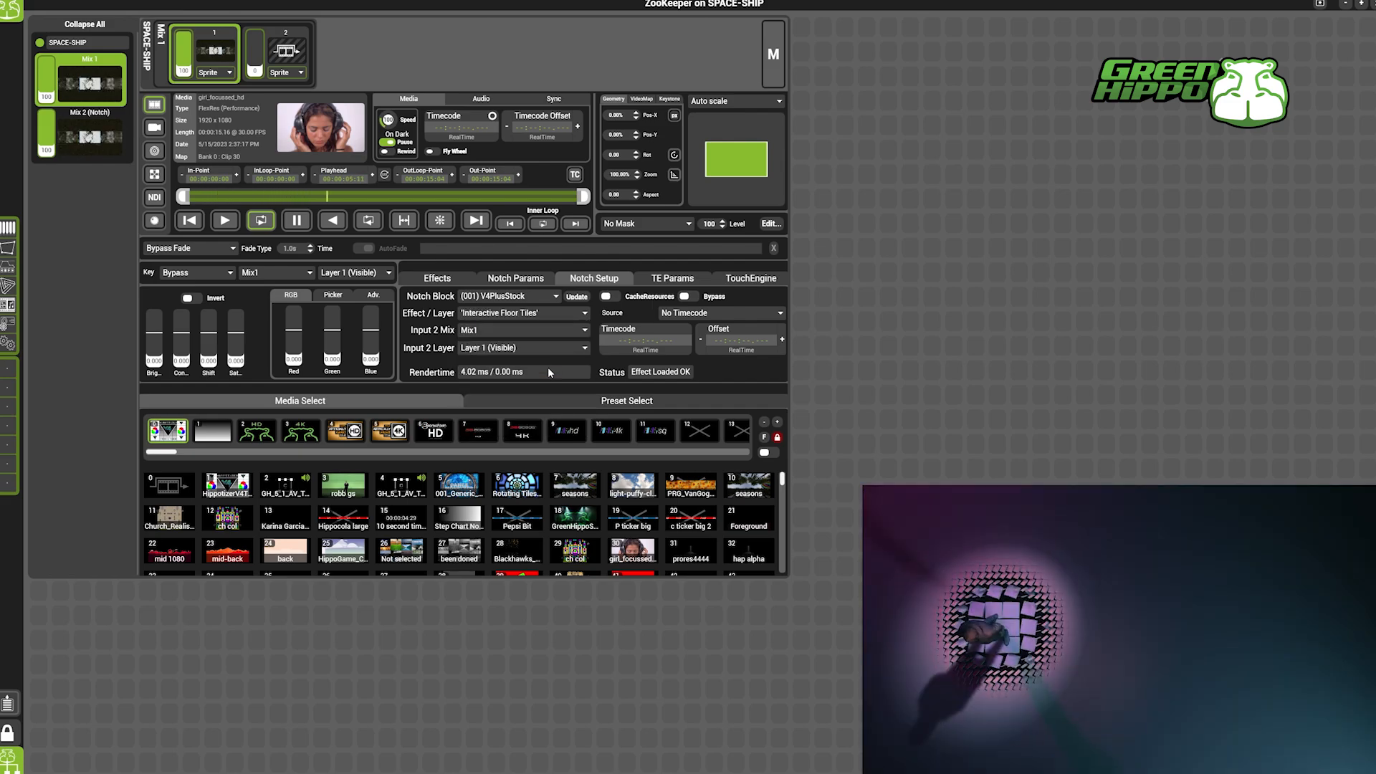
pyautogui.click(536, 280)
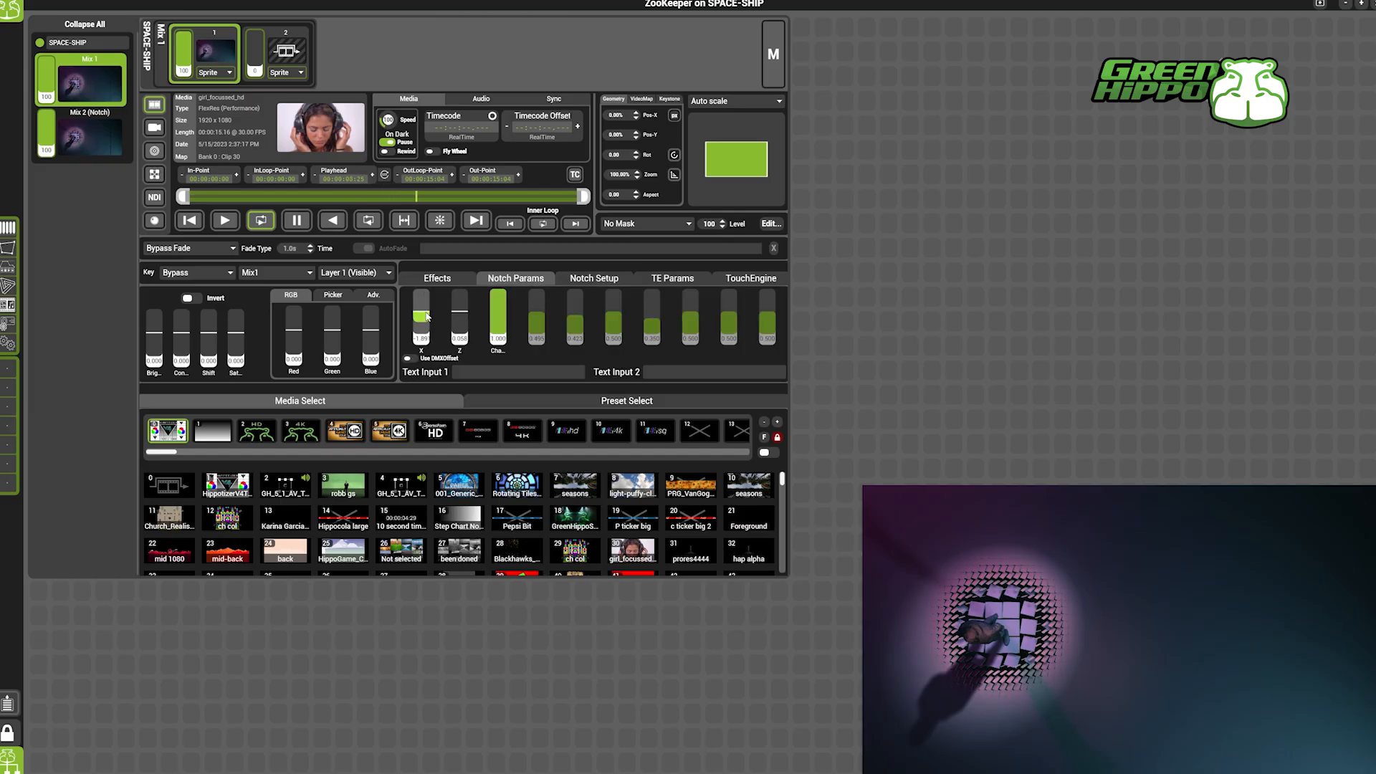
pyautogui.moveTo(426, 316)
pyautogui.mouseDown()
pyautogui.moveTo(458, 309)
pyautogui.moveTo(422, 324)
pyautogui.mouseUp()
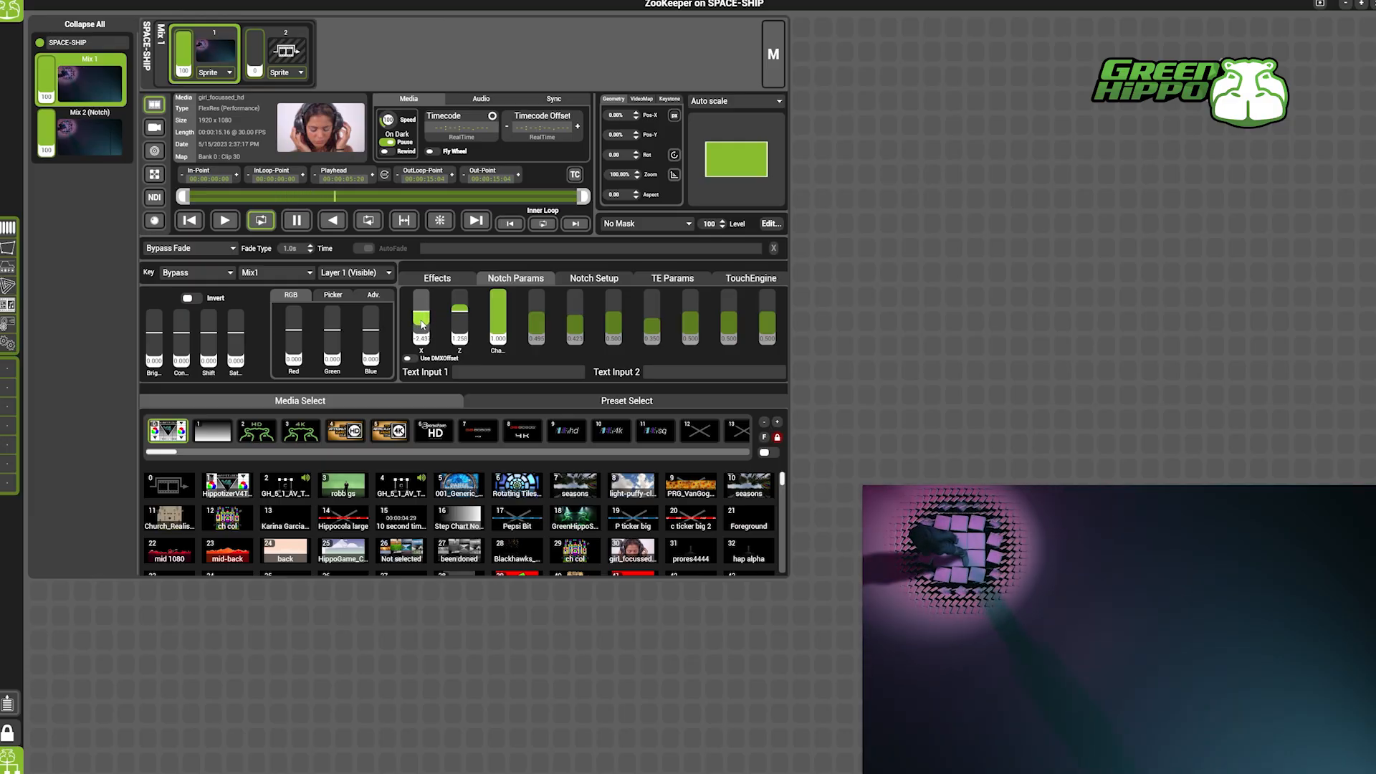
# Switch the Notch effect to Trails and adjust its curl noise, rotation speed and particle emission rate parameters.
pyautogui.click(592, 279)
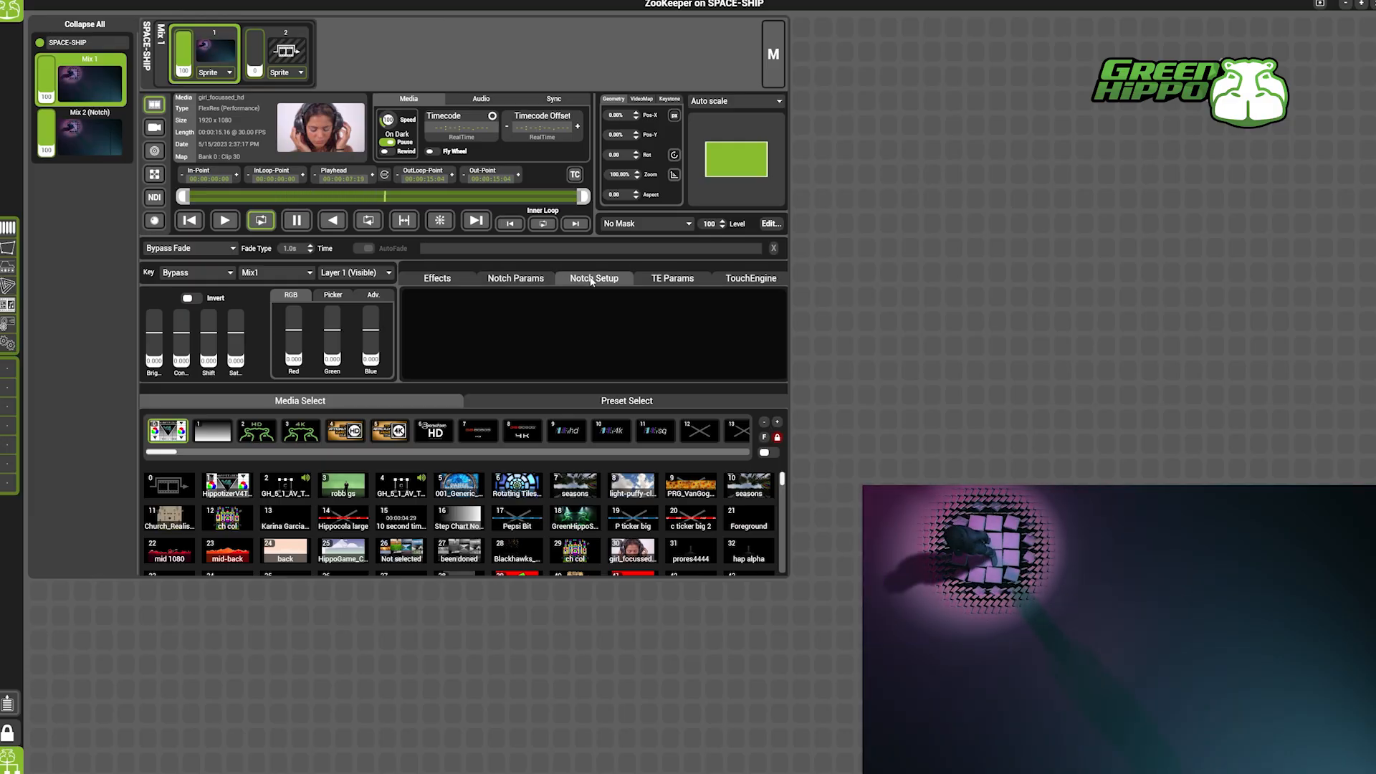
pyautogui.click(516, 313)
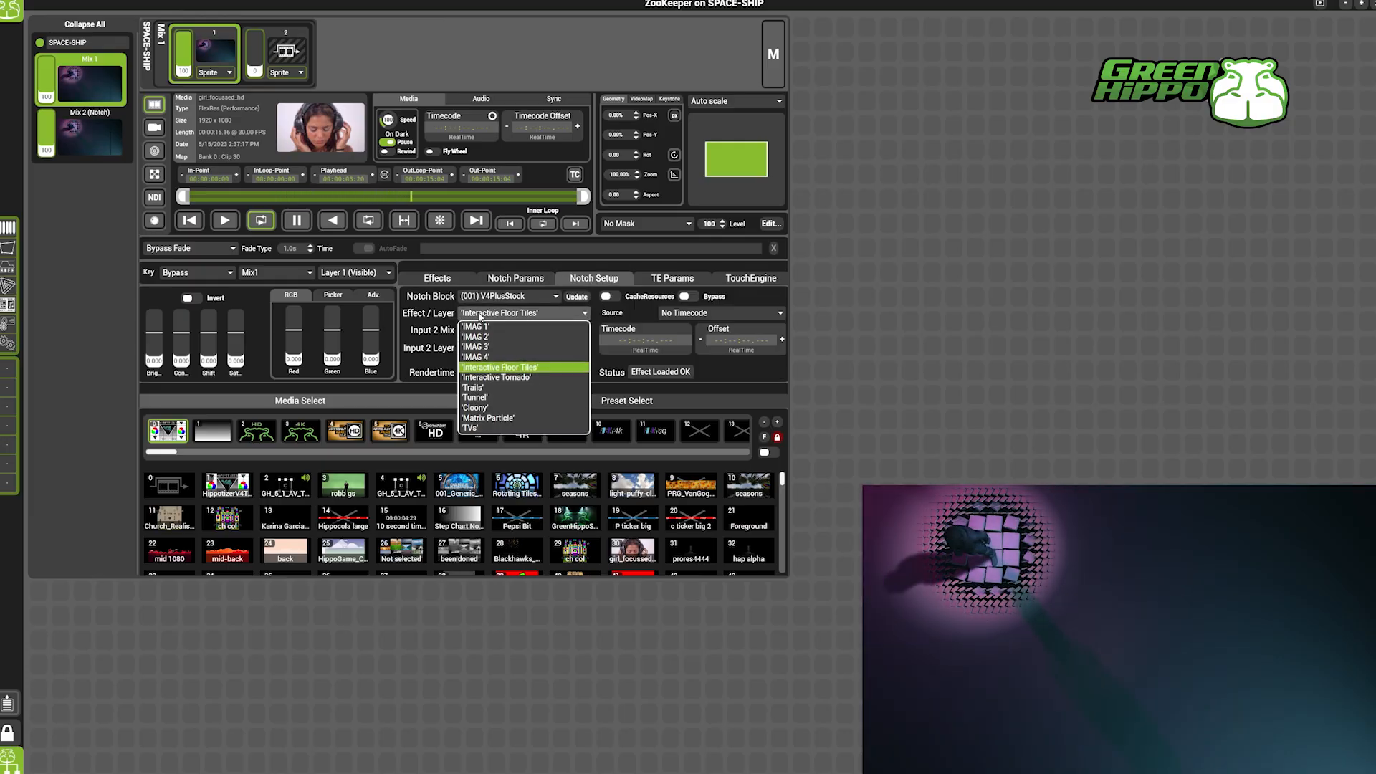
pyautogui.click(490, 389)
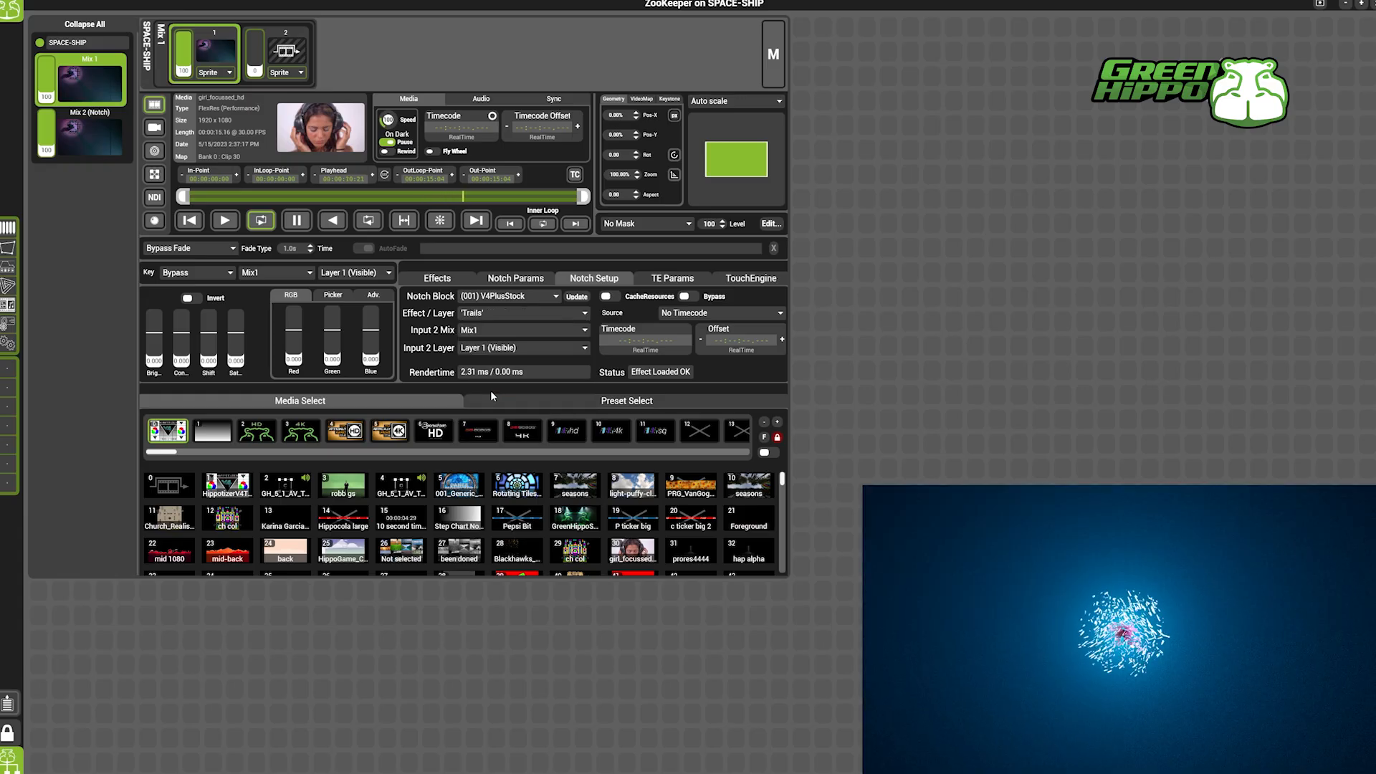
pyautogui.click(522, 281)
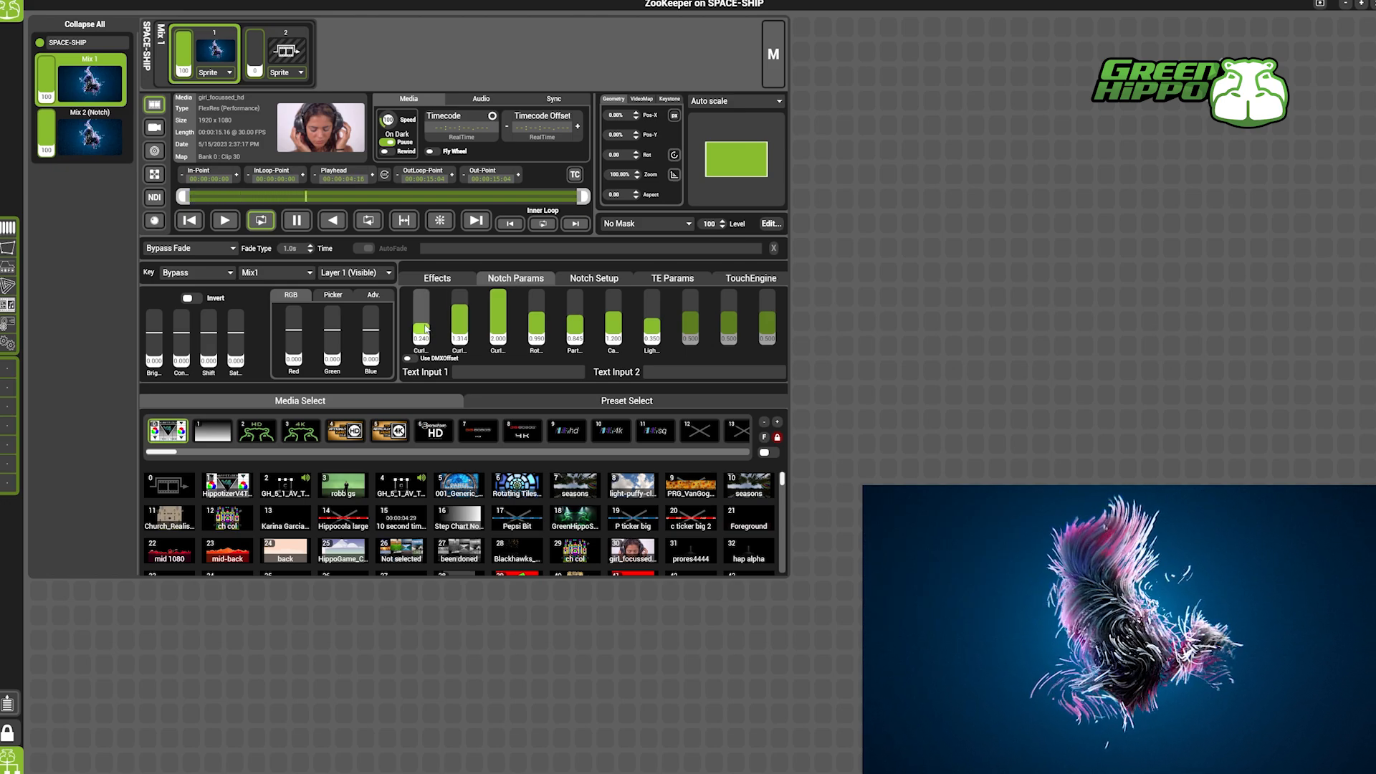
pyautogui.moveTo(423, 327); pyautogui.dragTo(424, 302)
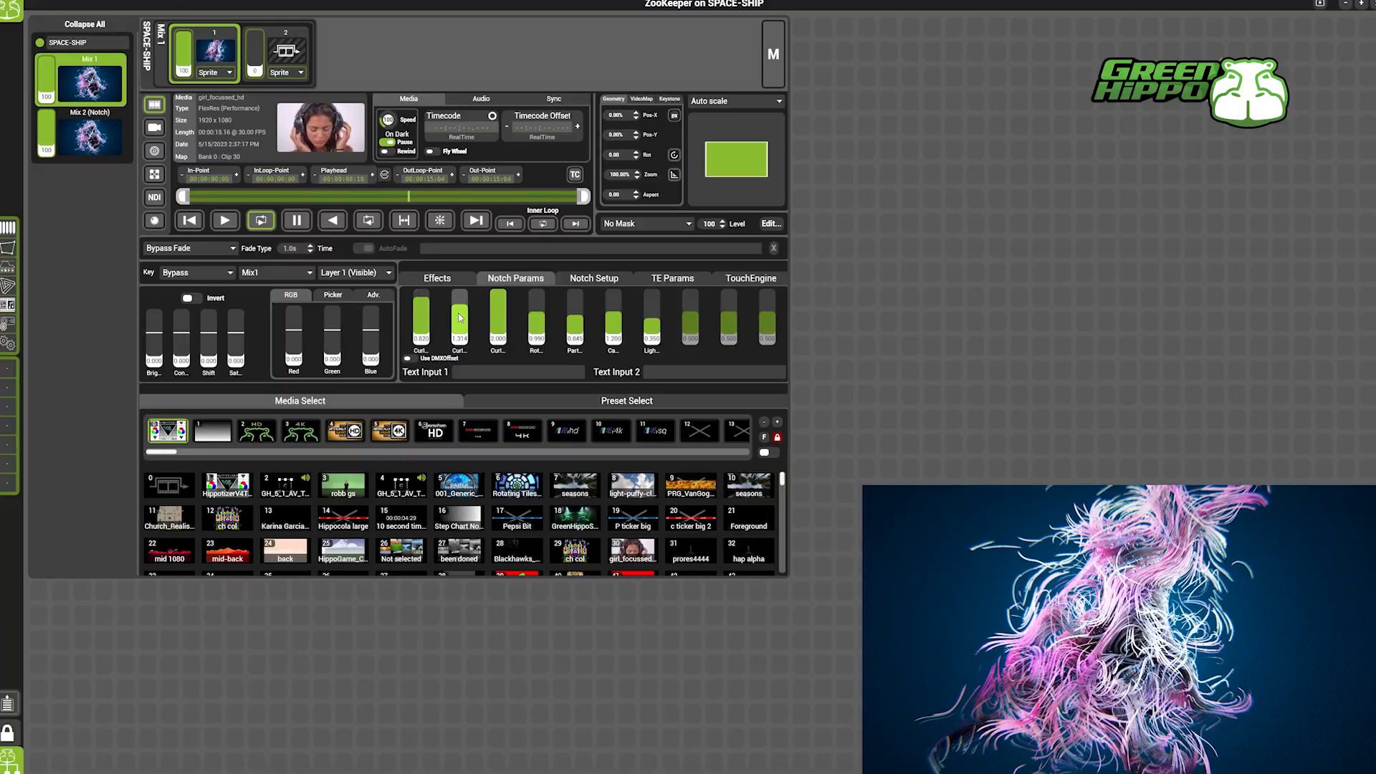
pyautogui.moveTo(460, 319); pyautogui.dragTo(577, 306)
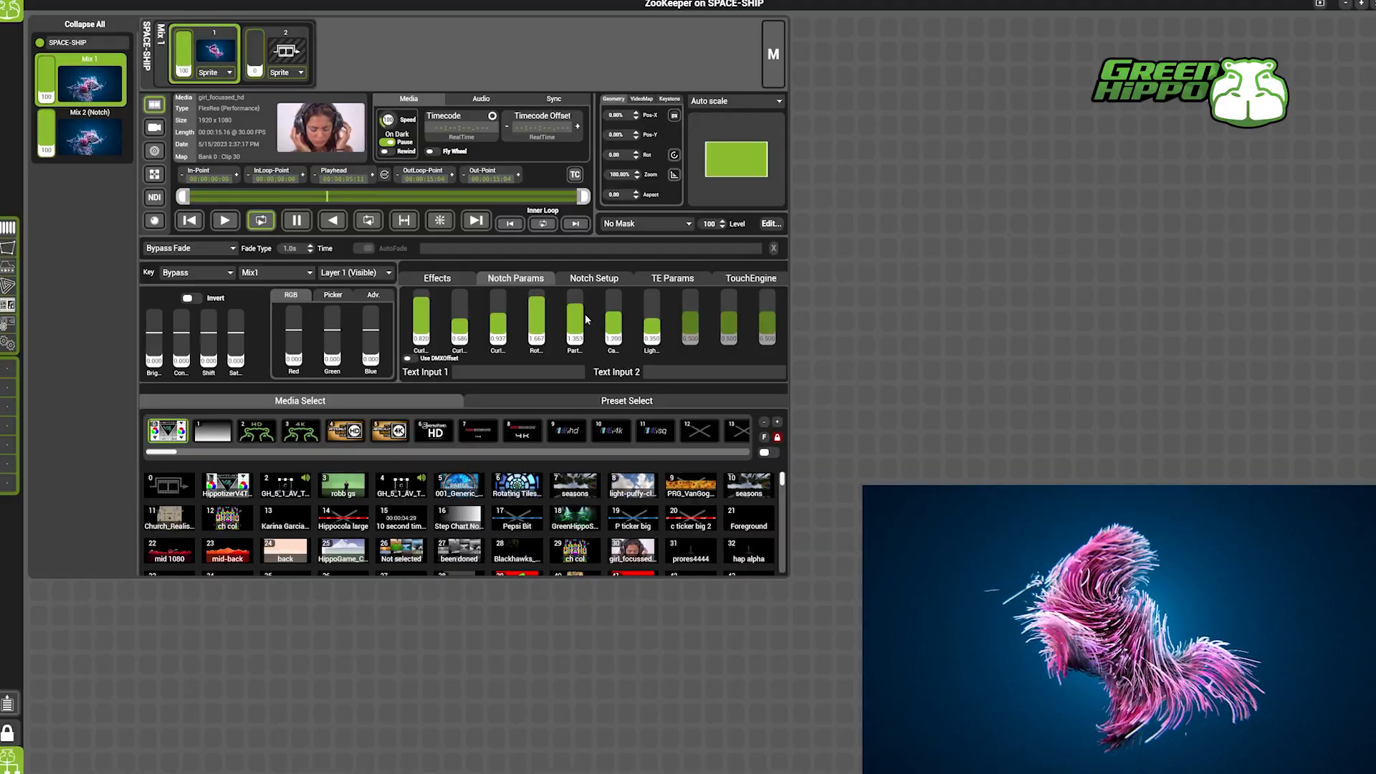
# Switch the Notch effect to Tunnel and show its Notch parameters.
pyautogui.click(600, 279)
pyautogui.click(524, 314)
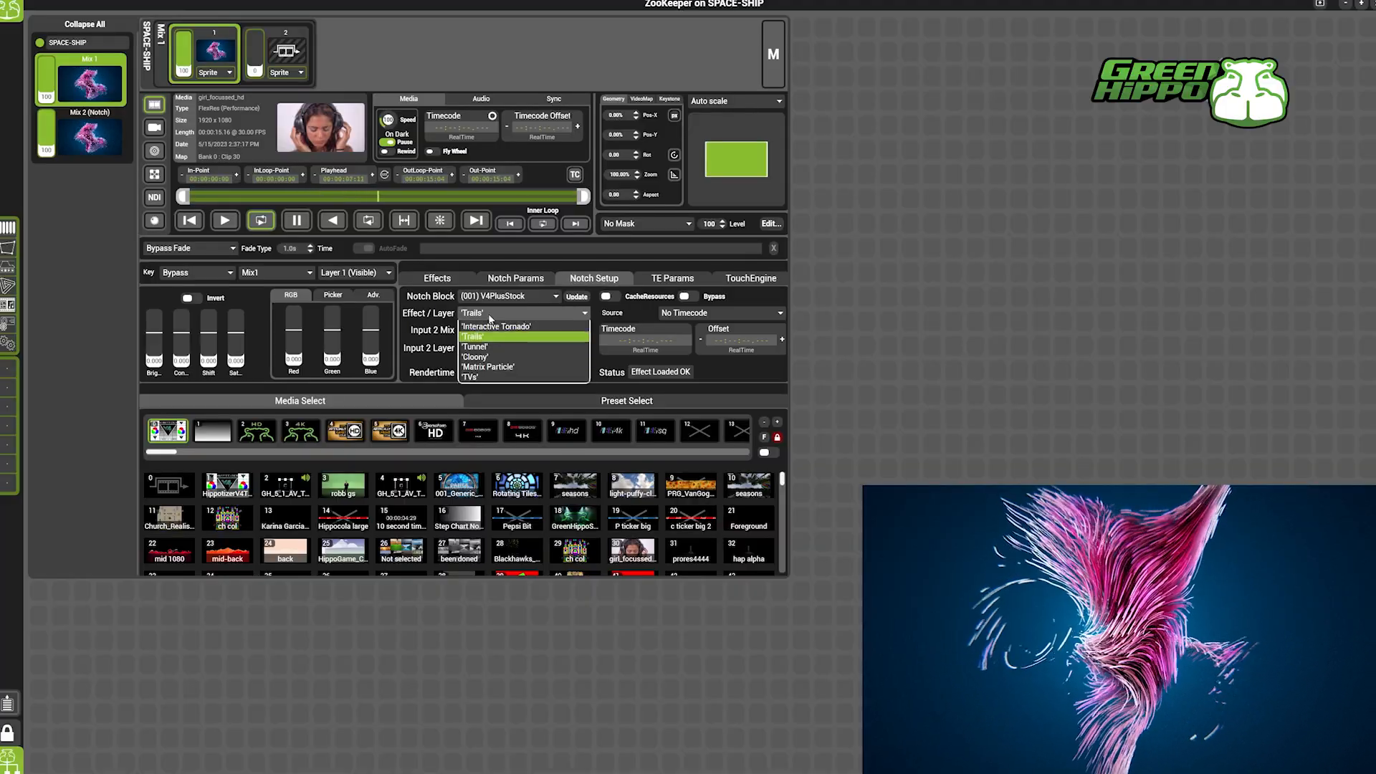
pyautogui.click(494, 398)
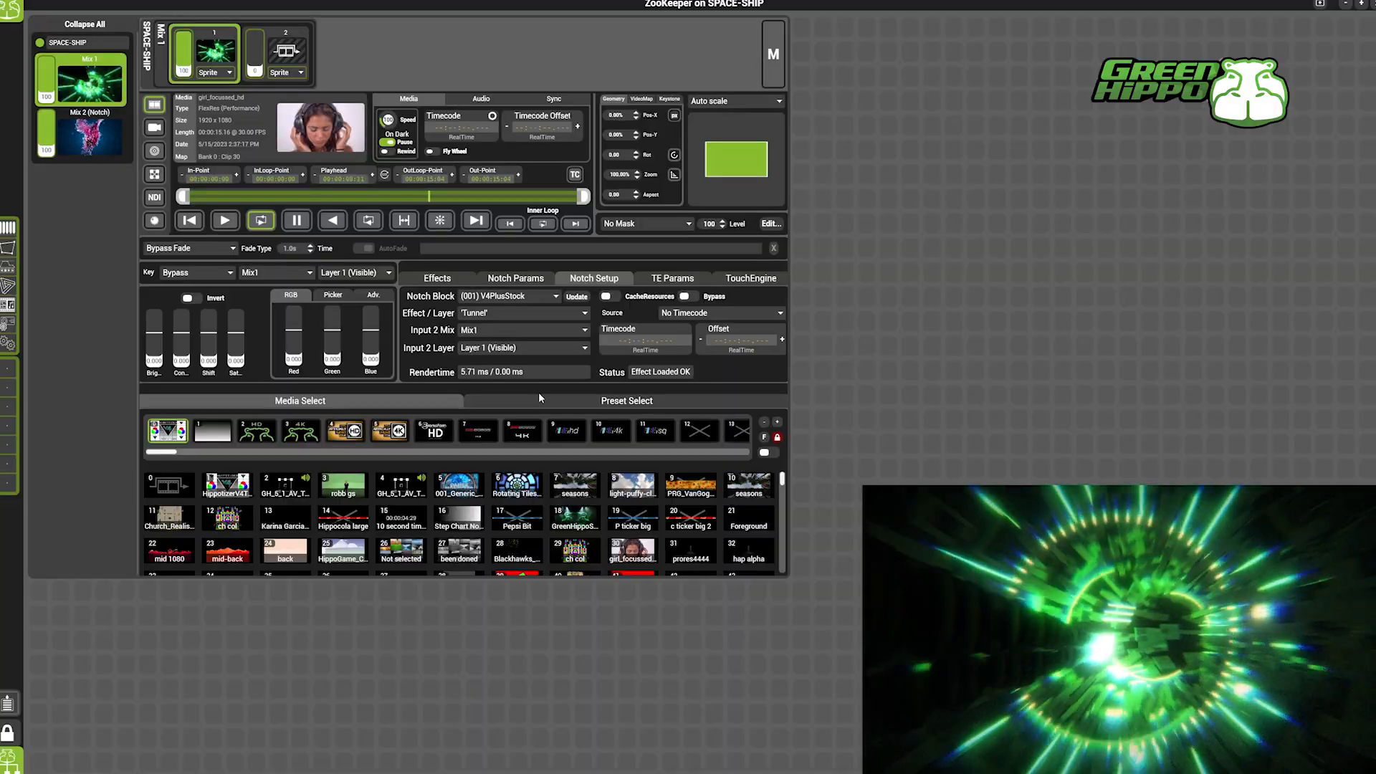
pyautogui.click(523, 277)
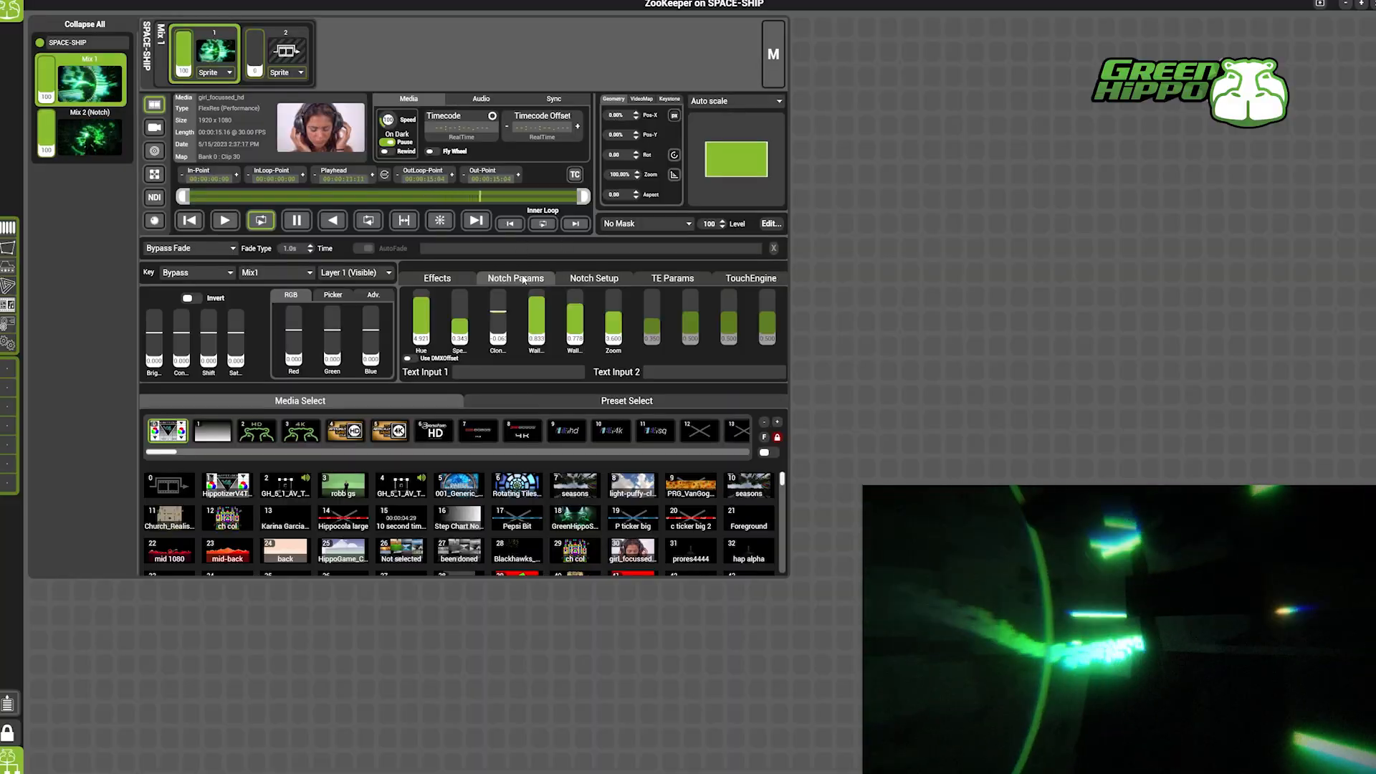
# Change the Mix 1 layer's Notch effect to Cloony.
pyautogui.click(574, 279)
pyautogui.click(504, 309)
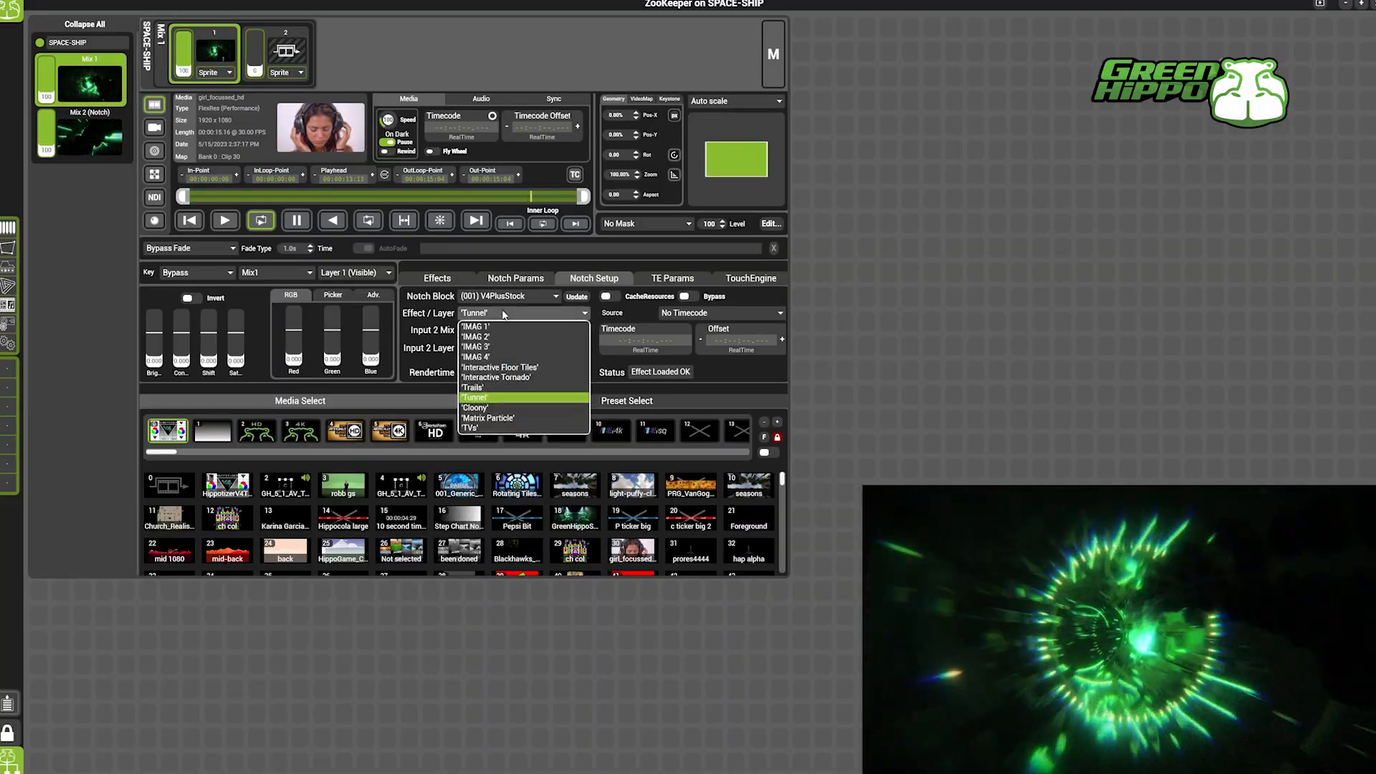
pyautogui.click(486, 406)
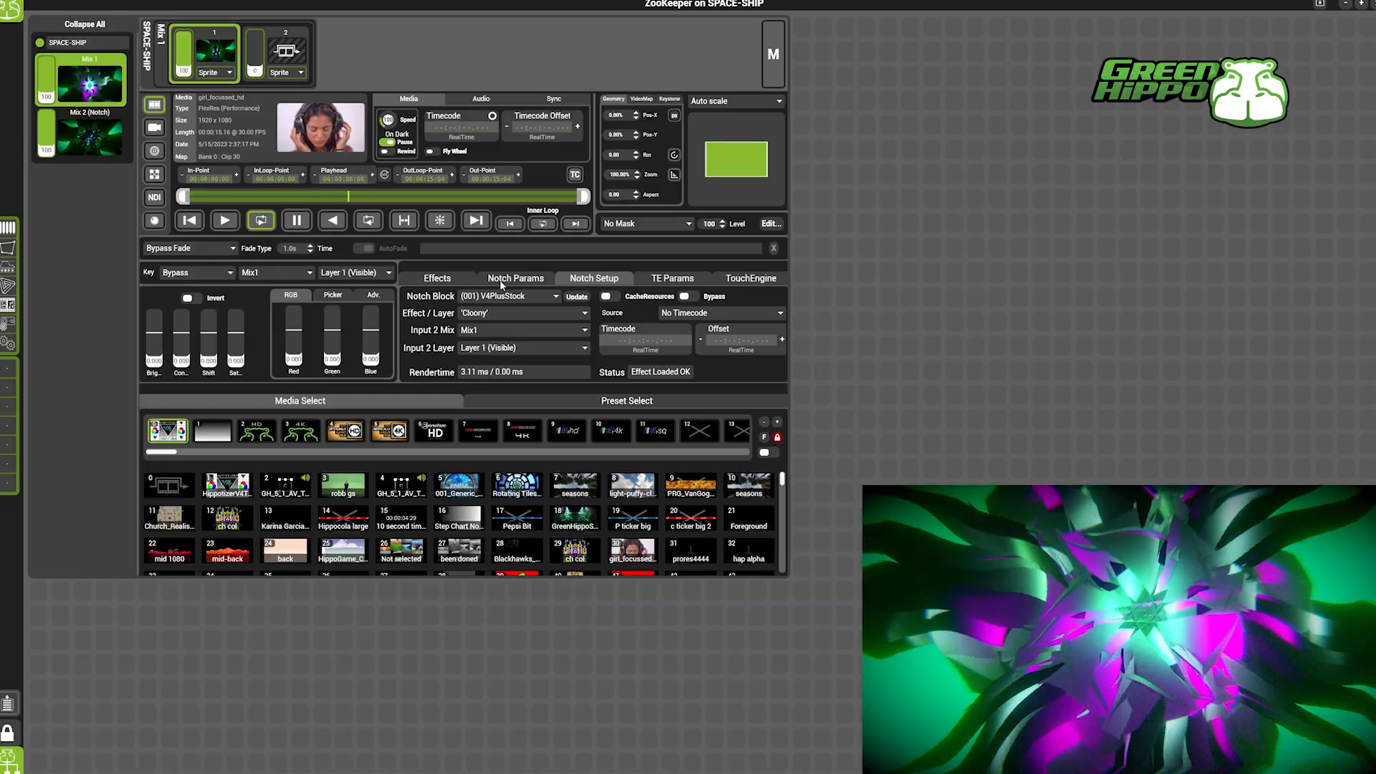
# Look through the available Notch blocks, keep V4PlusStock, and set the layer's effect to IMAG 2.
pyautogui.click(502, 295)
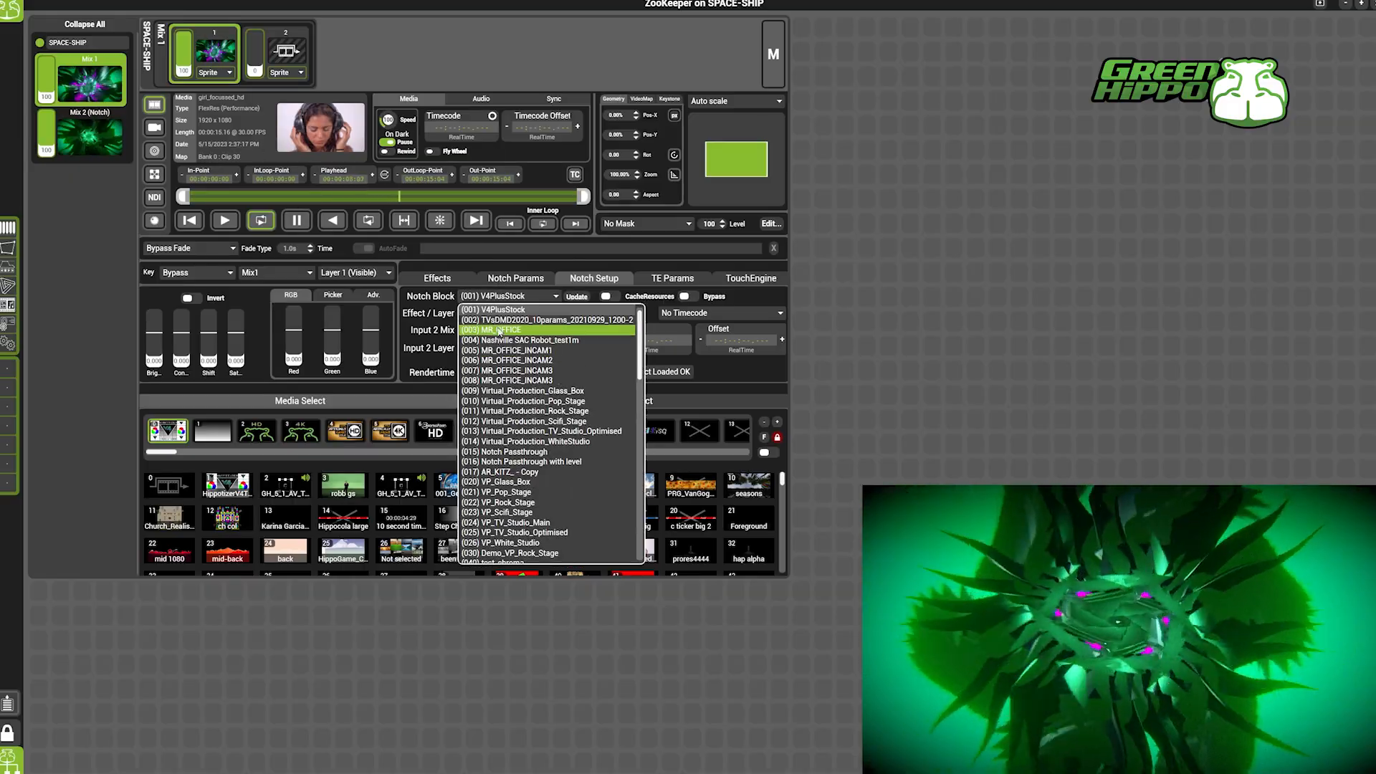
pyautogui.click(502, 301)
pyautogui.click(495, 313)
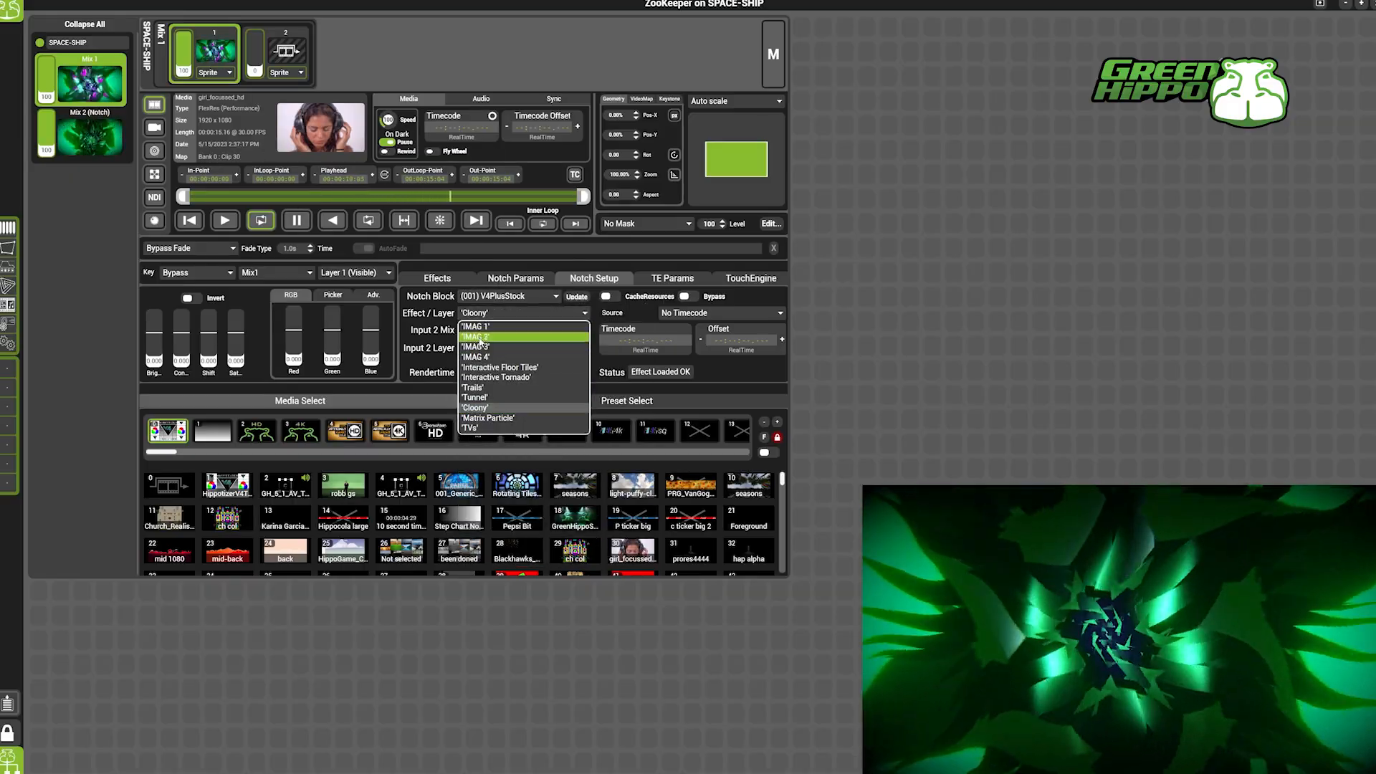
pyautogui.click(483, 315)
# Turn on Bypass for the Mix 1 layer's Notch effect and turn it off for Mix 2 (Notch).
pyautogui.click(88, 149)
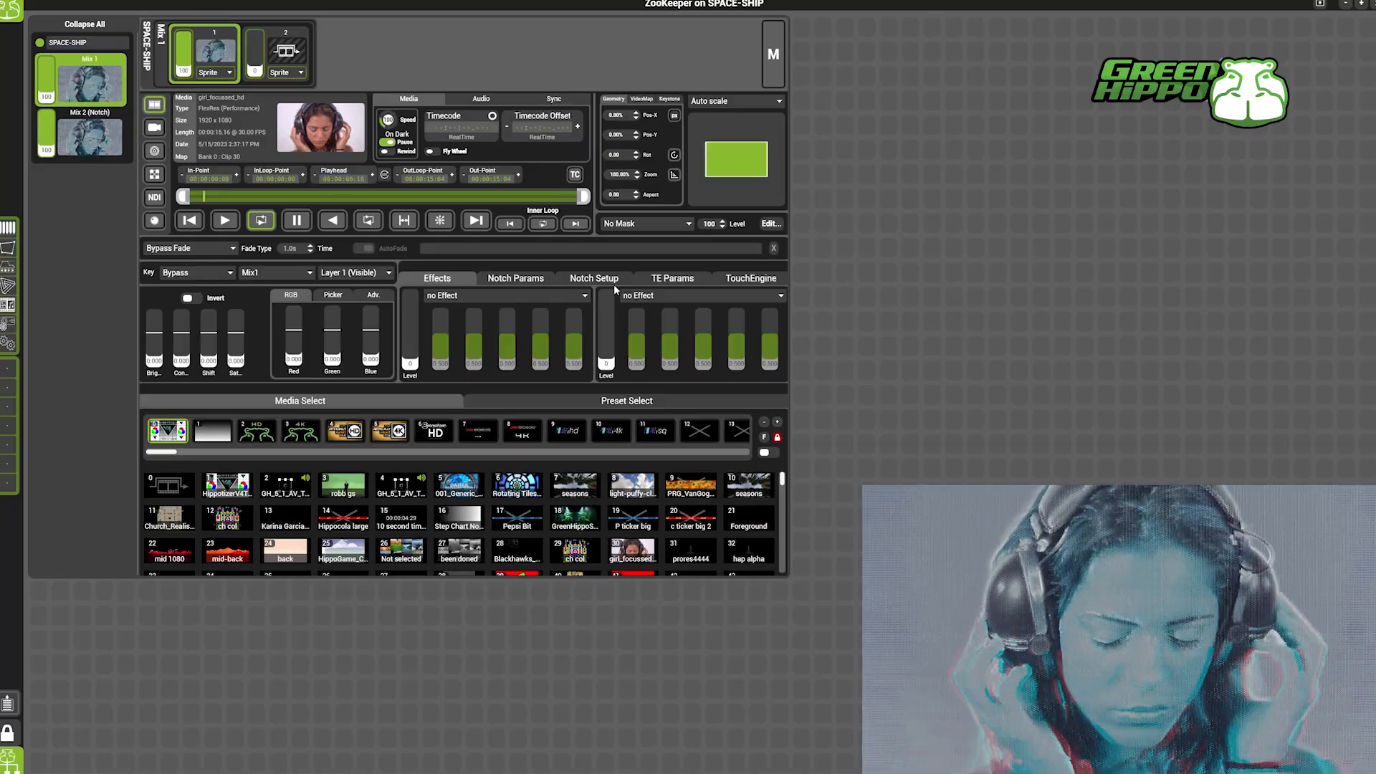
pyautogui.click(600, 280)
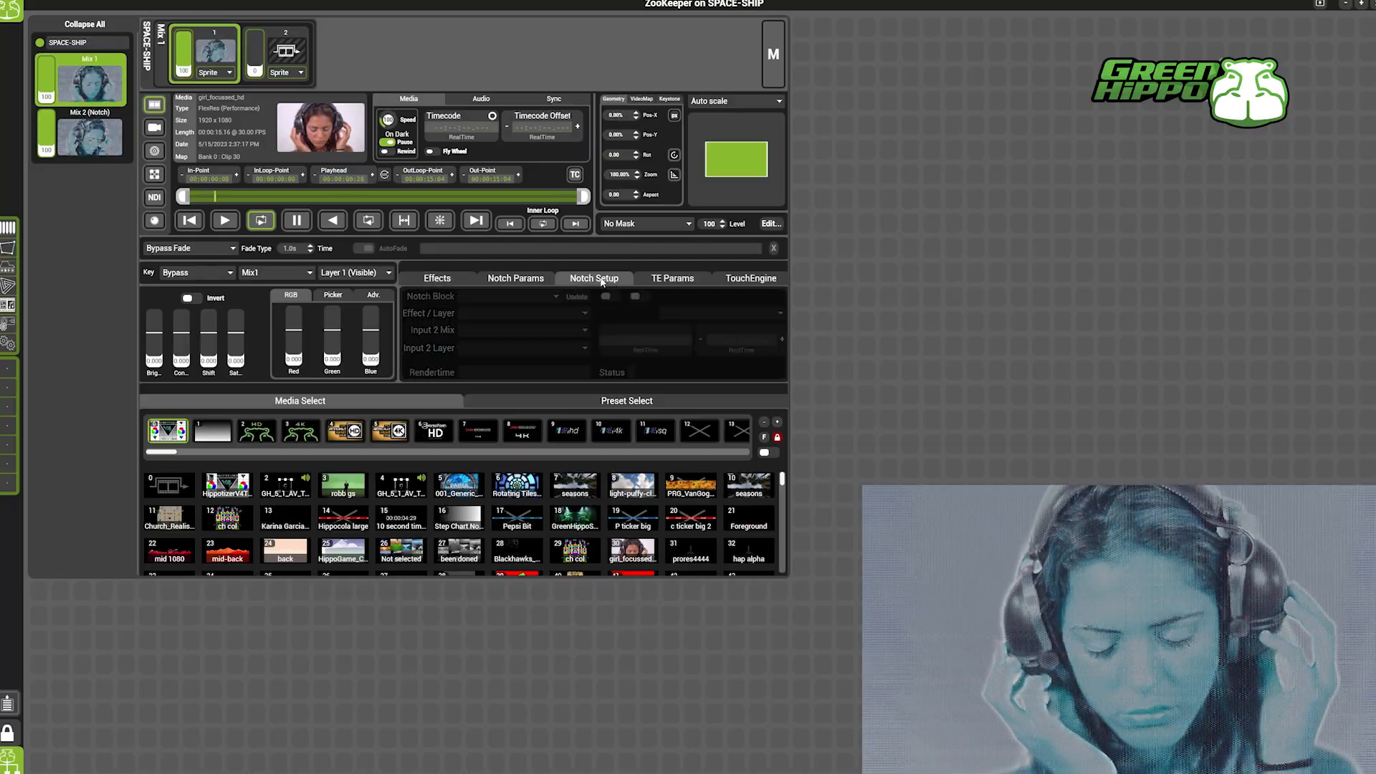
pyautogui.click(687, 296)
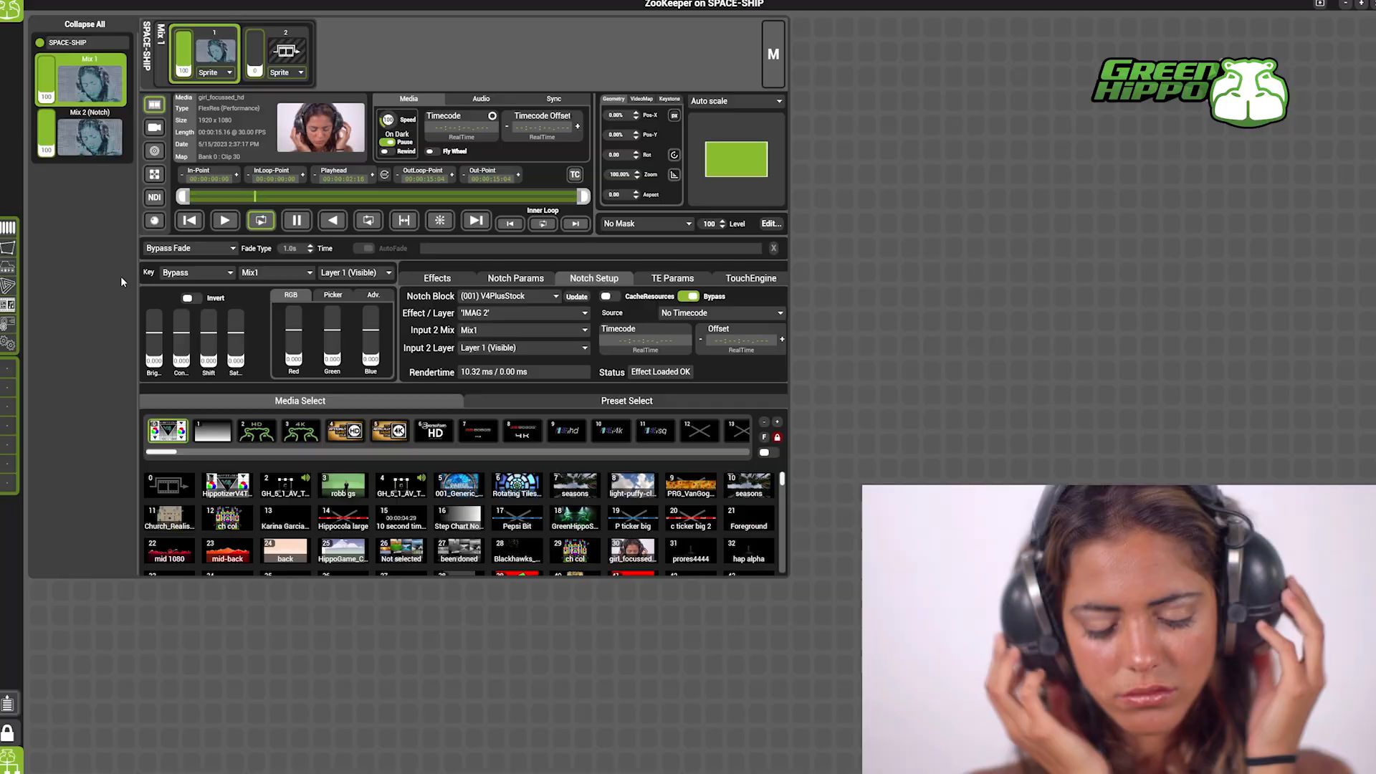
pyautogui.click(98, 138)
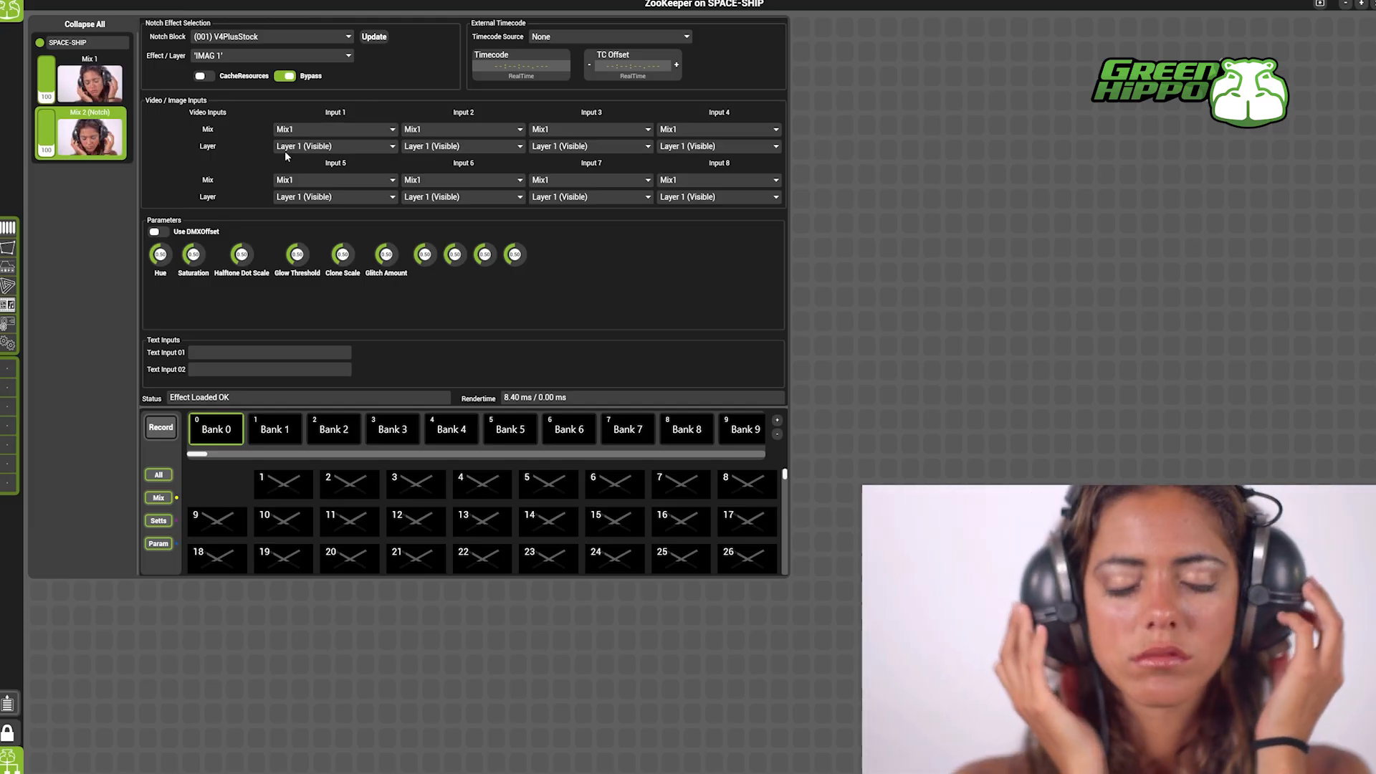
pyautogui.click(285, 76)
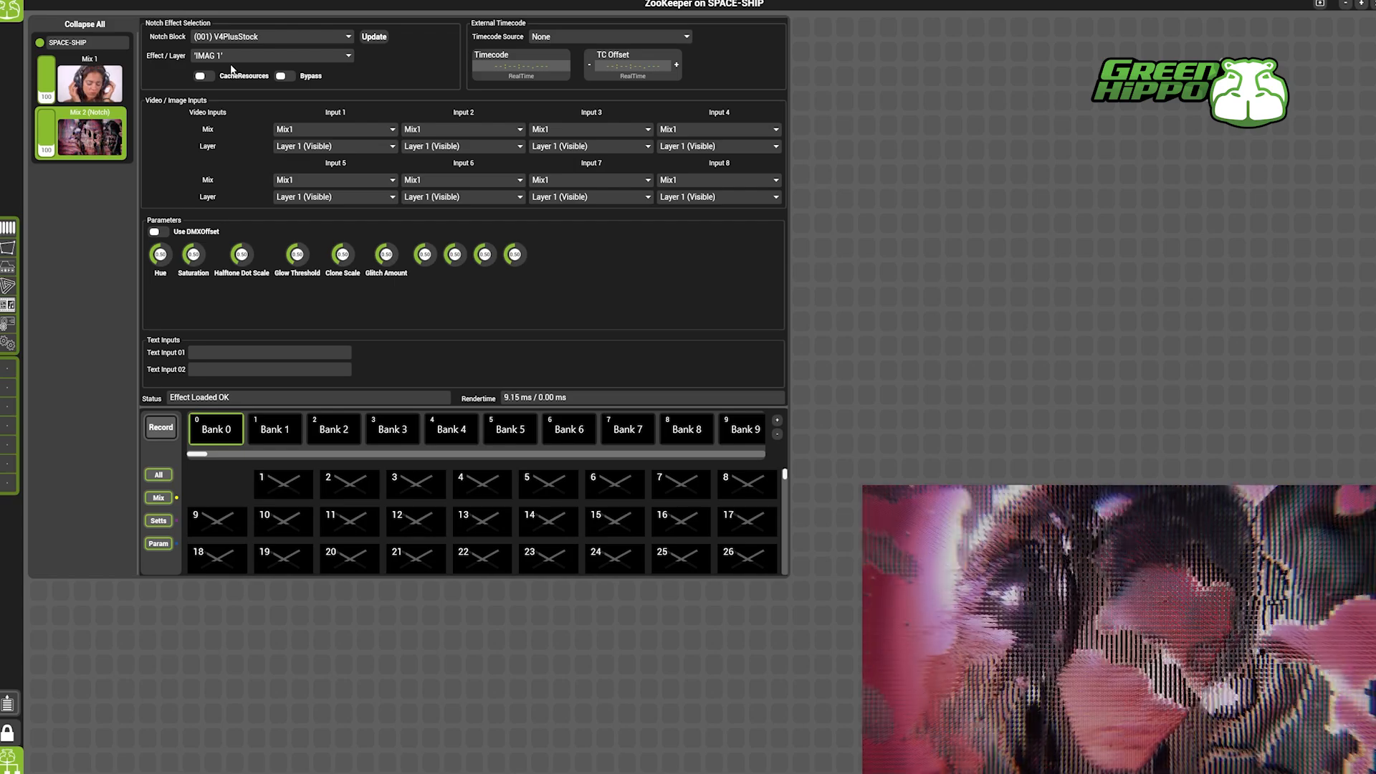
# Try the Trails effect on Mix 2 (Notch), and return its effect to IMAG 1.
pyautogui.click(235, 57)
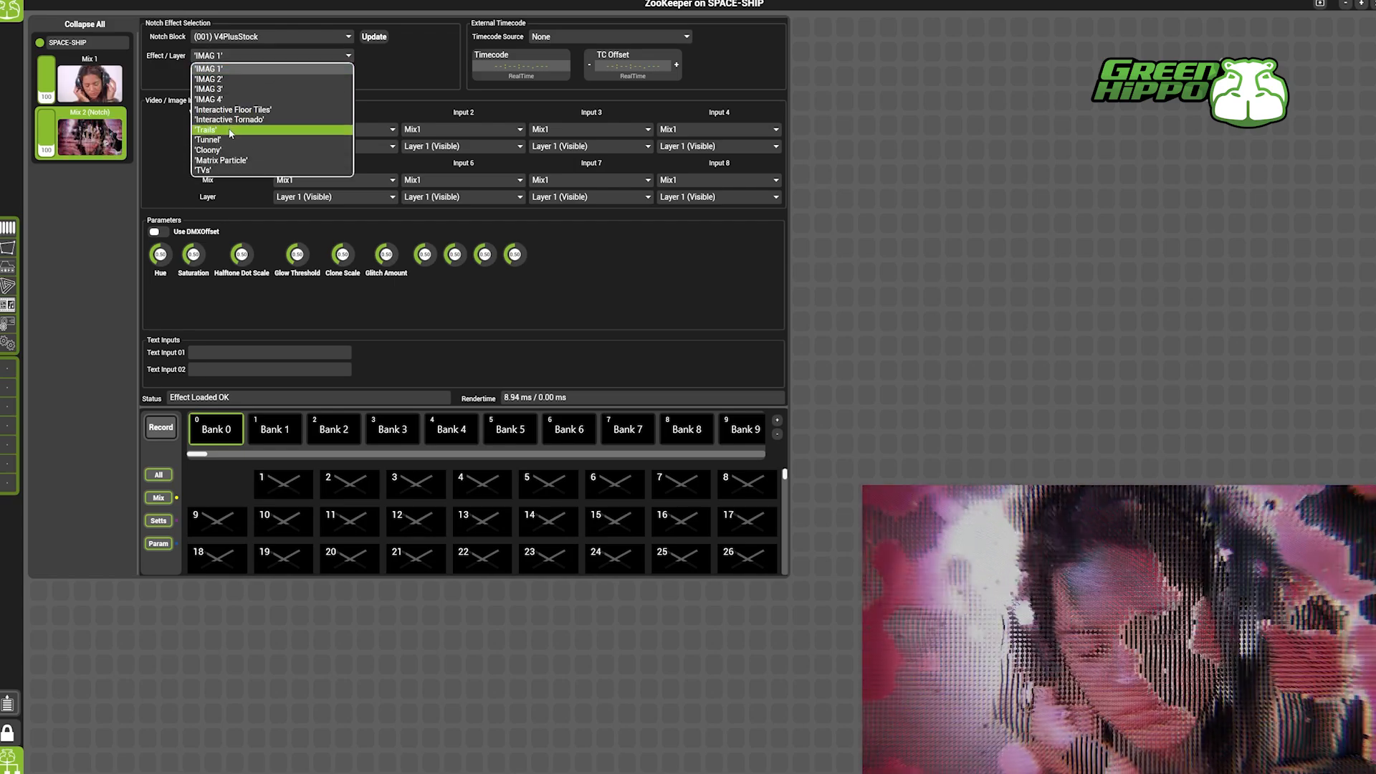
pyautogui.click(229, 129)
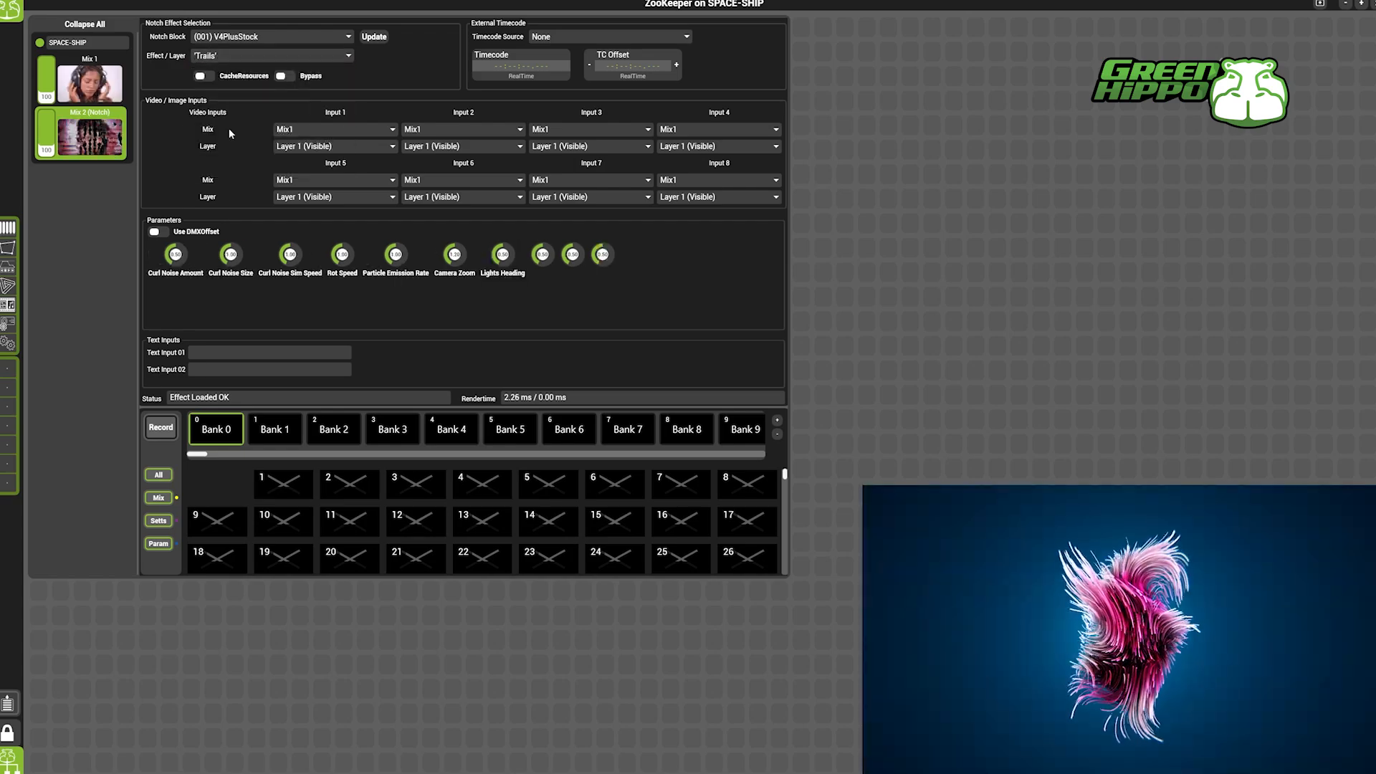
pyautogui.click(225, 57)
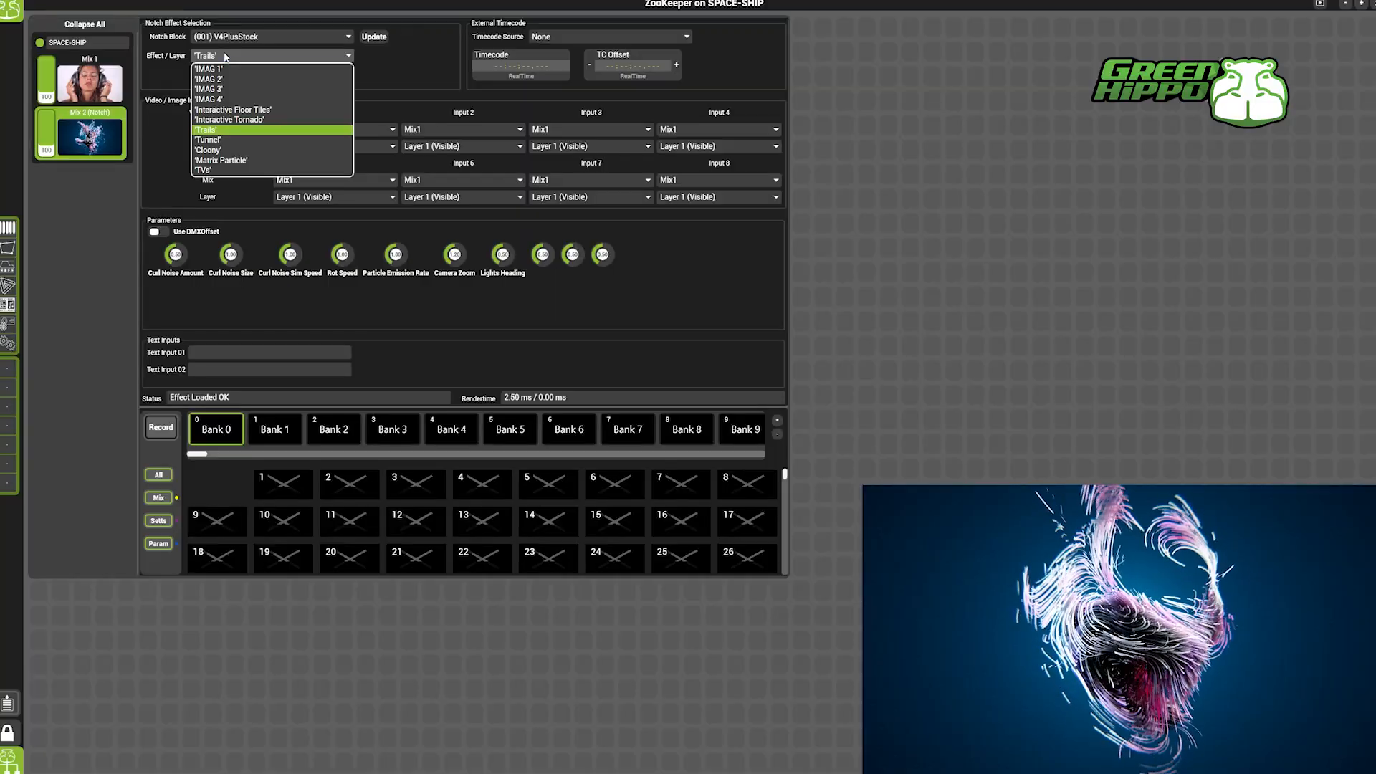
pyautogui.click(226, 73)
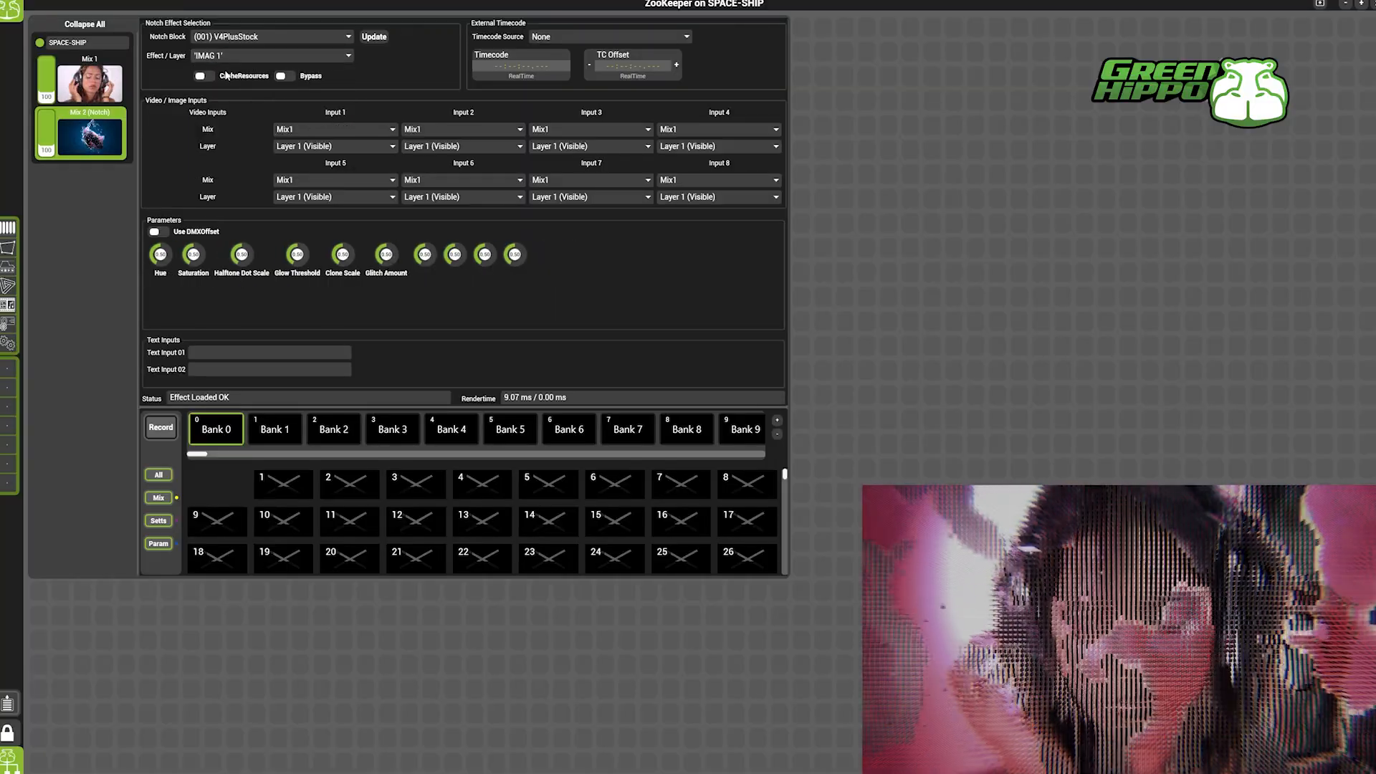